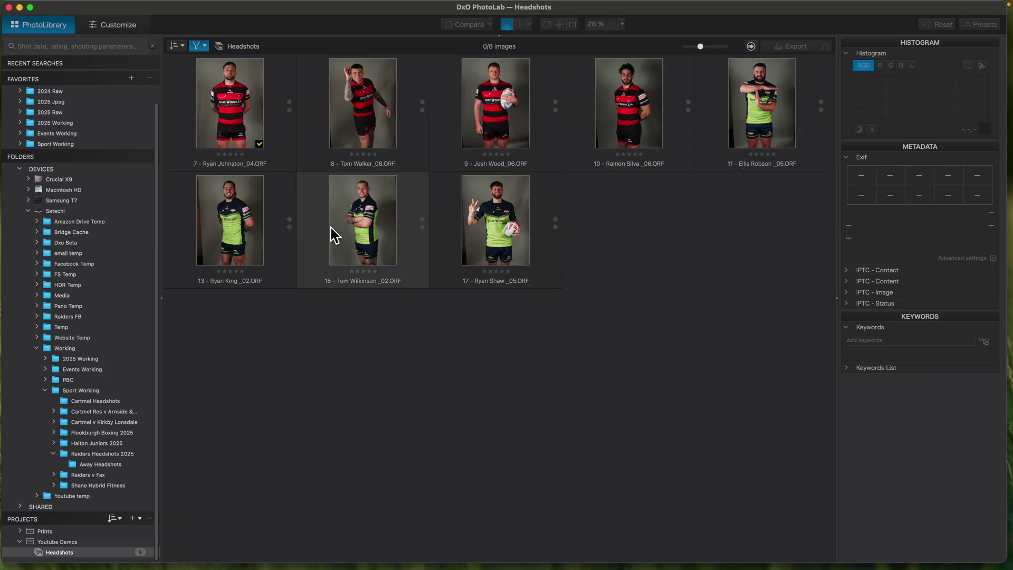
Open the first headshot for customization, then set its global exposure to 0.56 and Selective Tone shadows to 6.
{"action": "mouse_move", "coordinate": [254, 237]}
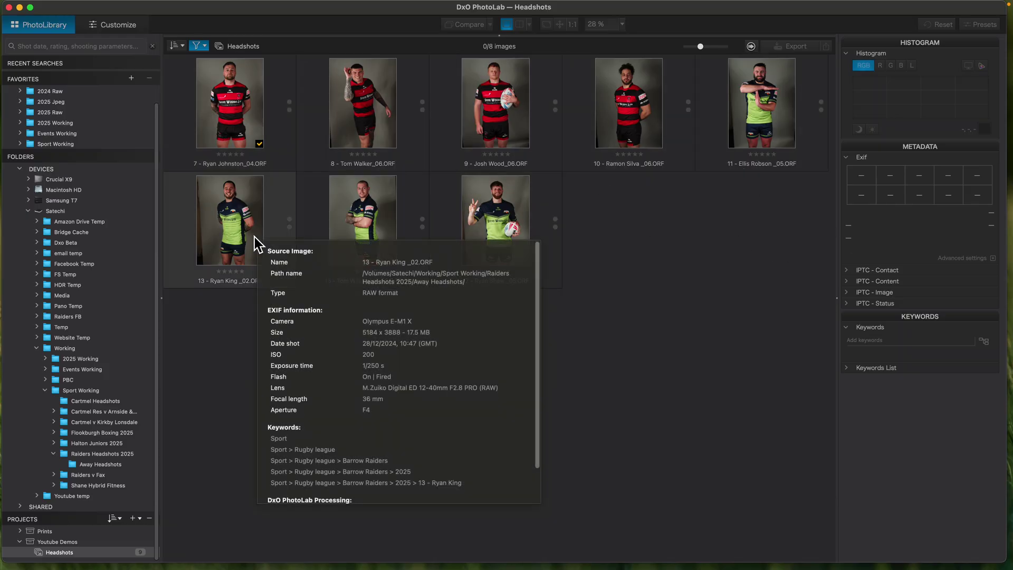
{"action": "double_click", "coordinate": [238, 135]}
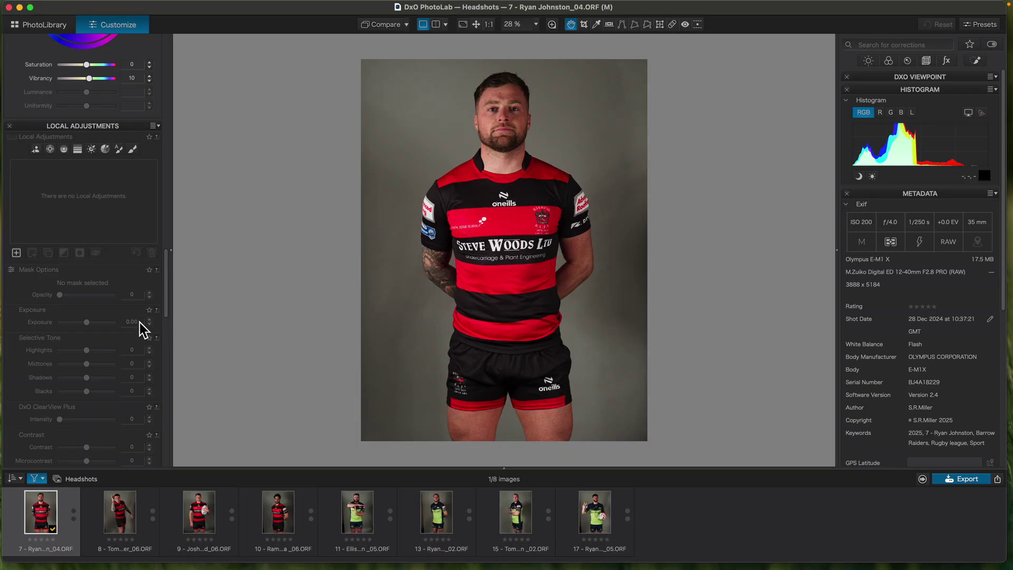
{"action": "left_click_drag", "start_coordinate": [169, 307], "coordinate": [182, 116]}
{"action": "scroll", "coordinate": [182, 116], "scroll_direction": "down", "scroll_amount": 5}
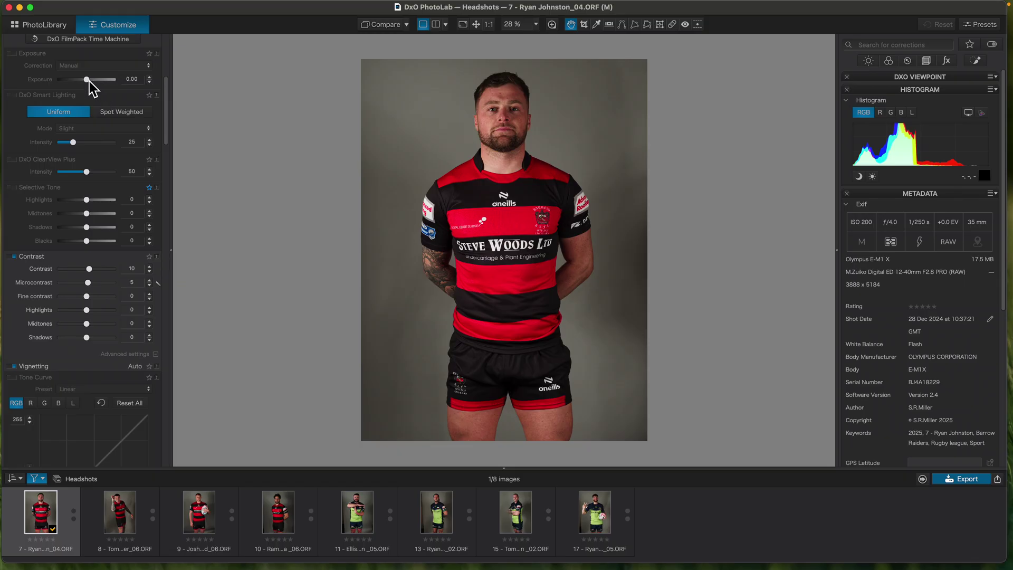
{"action": "left_click_drag", "start_coordinate": [90, 83], "coordinate": [94, 84]}
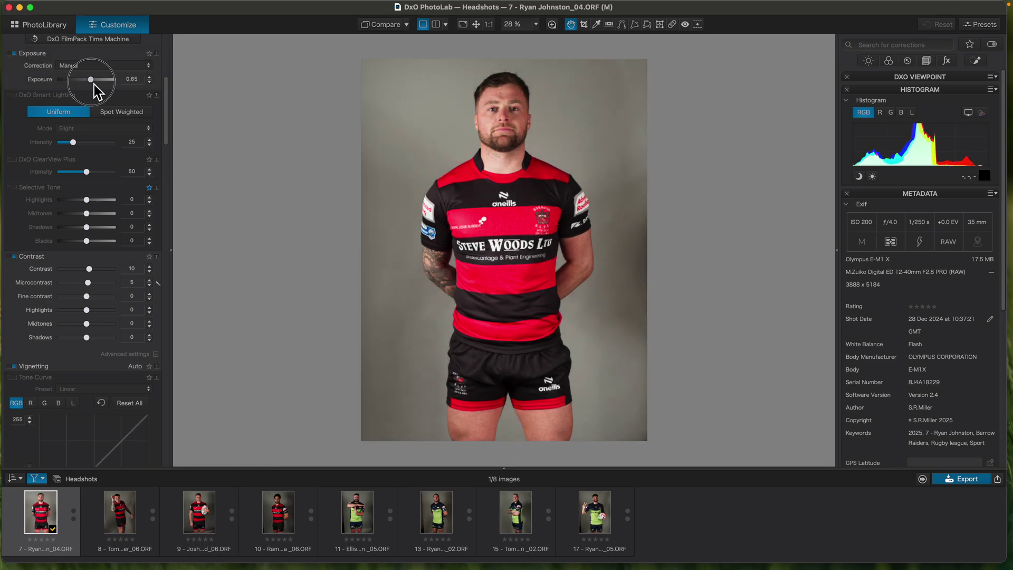
{"action": "left_click_drag", "start_coordinate": [94, 83], "coordinate": [92, 83]}
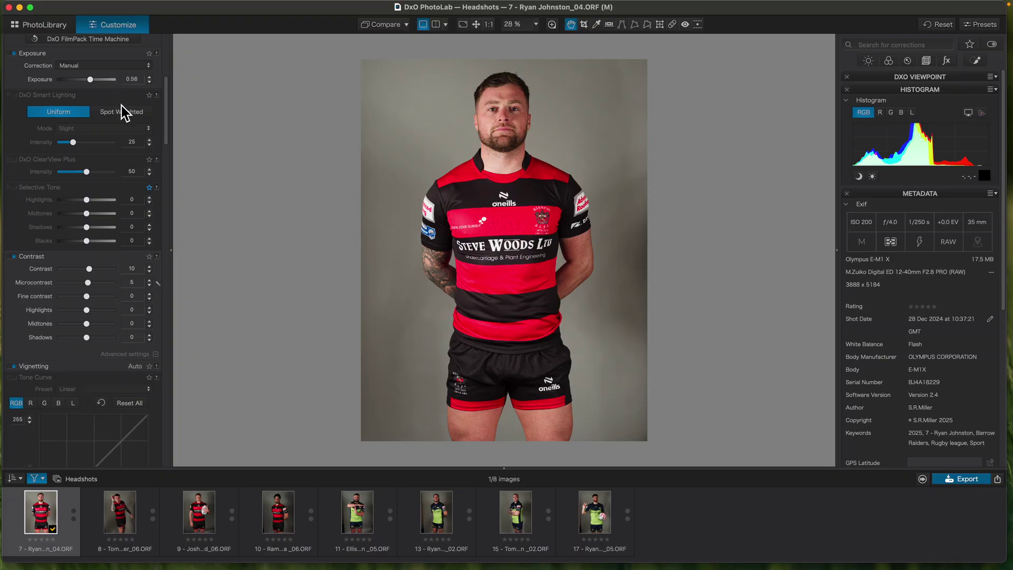
{"action": "mouse_move", "coordinate": [167, 140]}
{"action": "left_mouse_down"}
{"action": "mouse_move", "coordinate": [165, 174]}
{"action": "mouse_move", "coordinate": [167, 152]}
{"action": "left_mouse_up"}
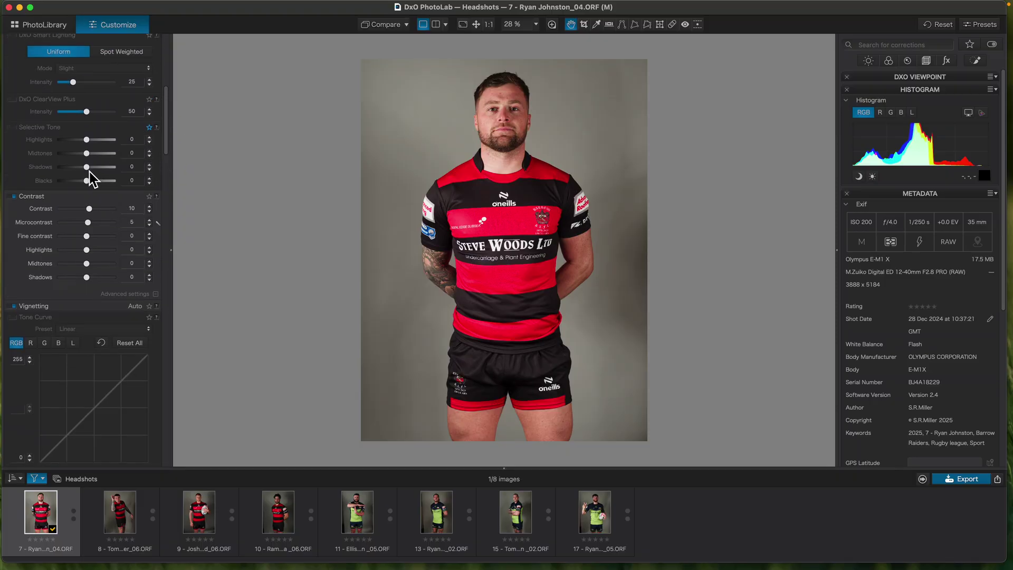
{"action": "left_click_drag", "start_coordinate": [87, 167], "coordinate": [91, 170]}
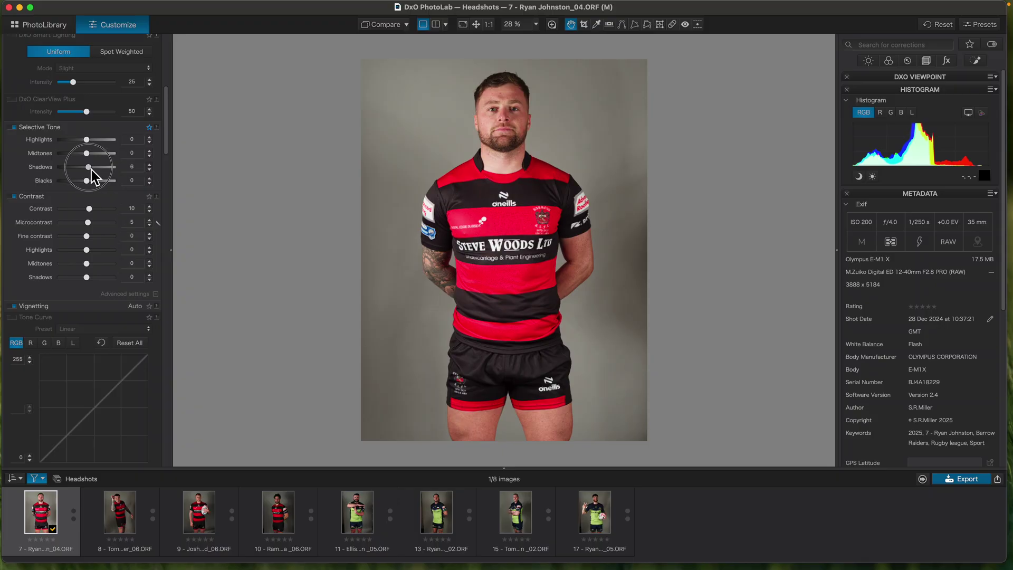
Create two AI masks on the headshot, one for People and a separate one for Background.
{"action": "left_click_drag", "start_coordinate": [167, 153], "coordinate": [140, 310]}
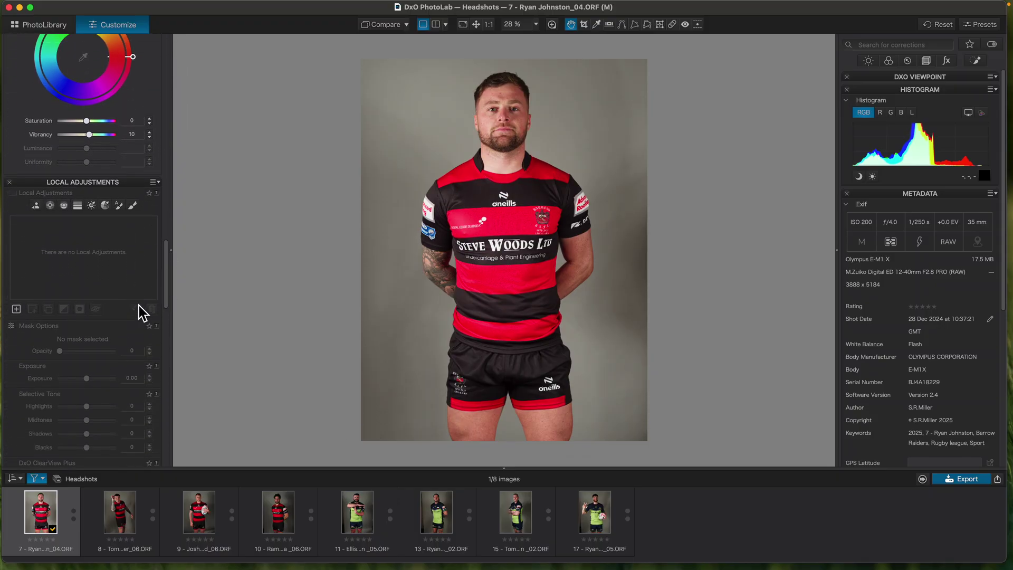
{"action": "left_click", "coordinate": [35, 205]}
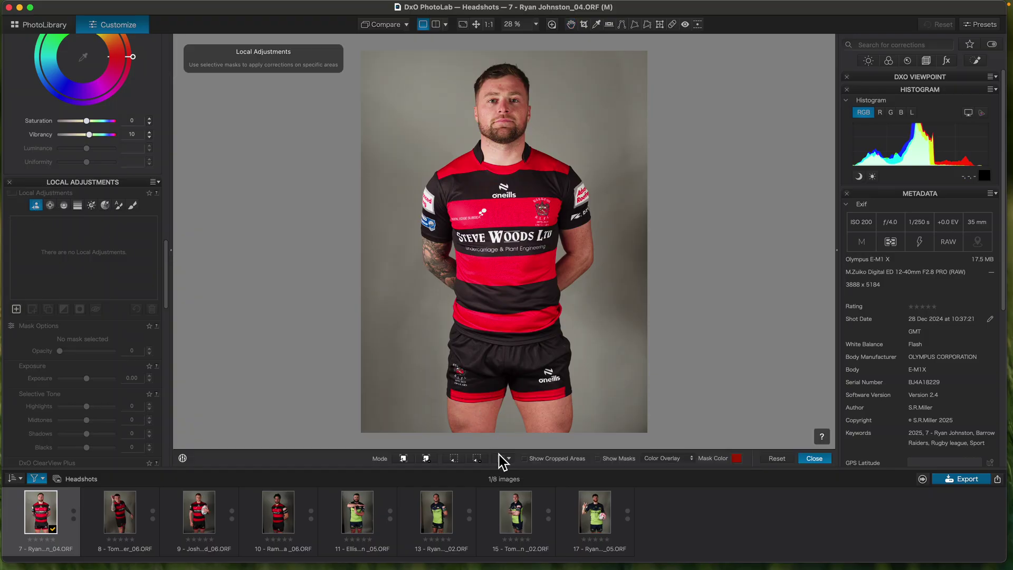
{"action": "left_click", "coordinate": [507, 460]}
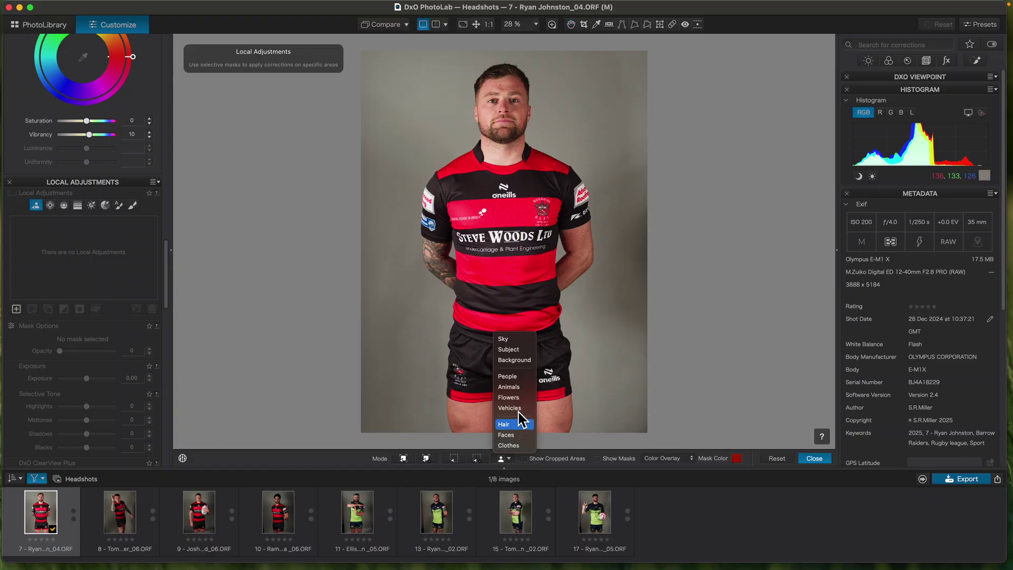
{"action": "left_click", "coordinate": [507, 377]}
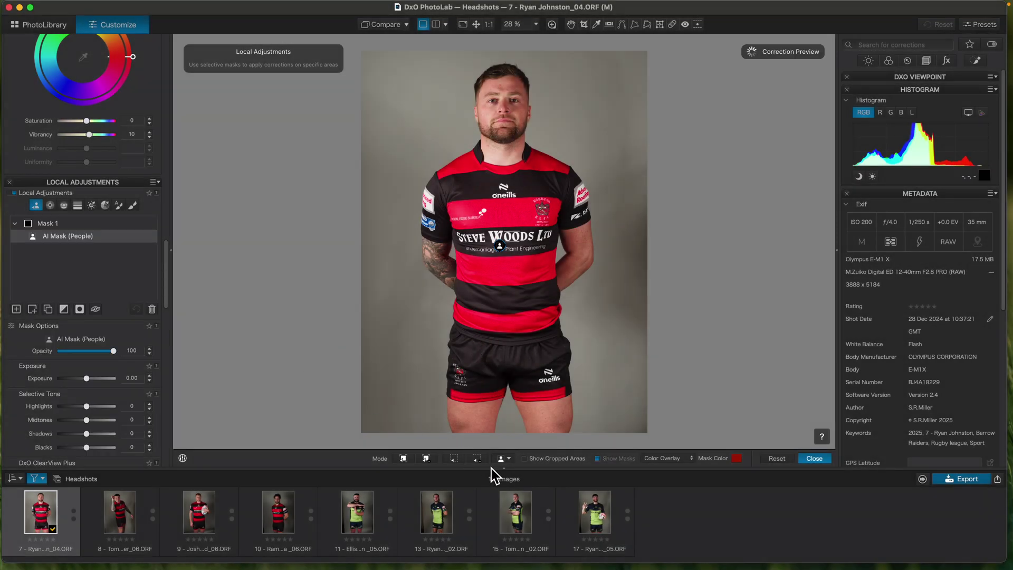
{"action": "left_click", "coordinate": [506, 459]}
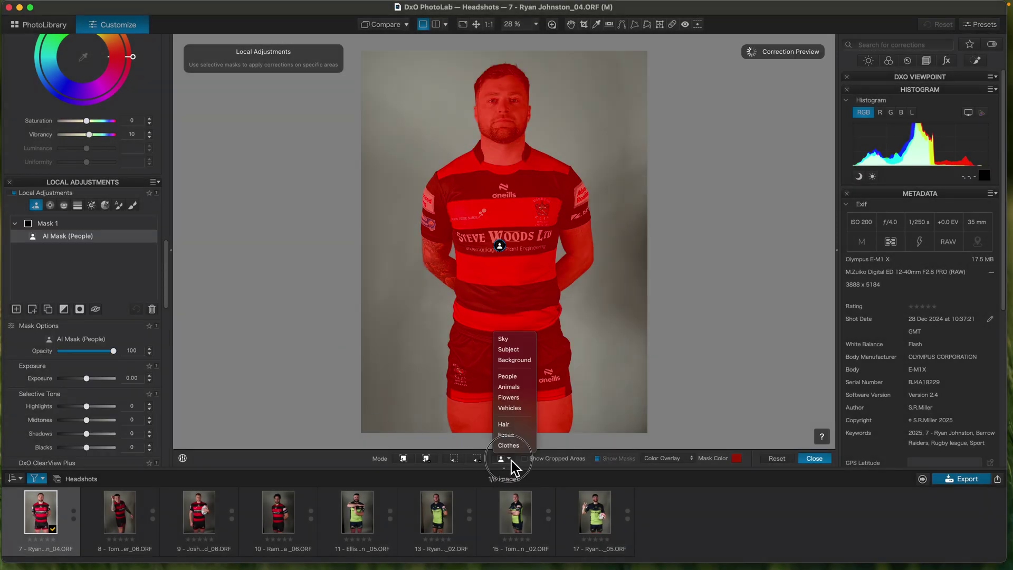
{"action": "left_click", "coordinate": [515, 360]}
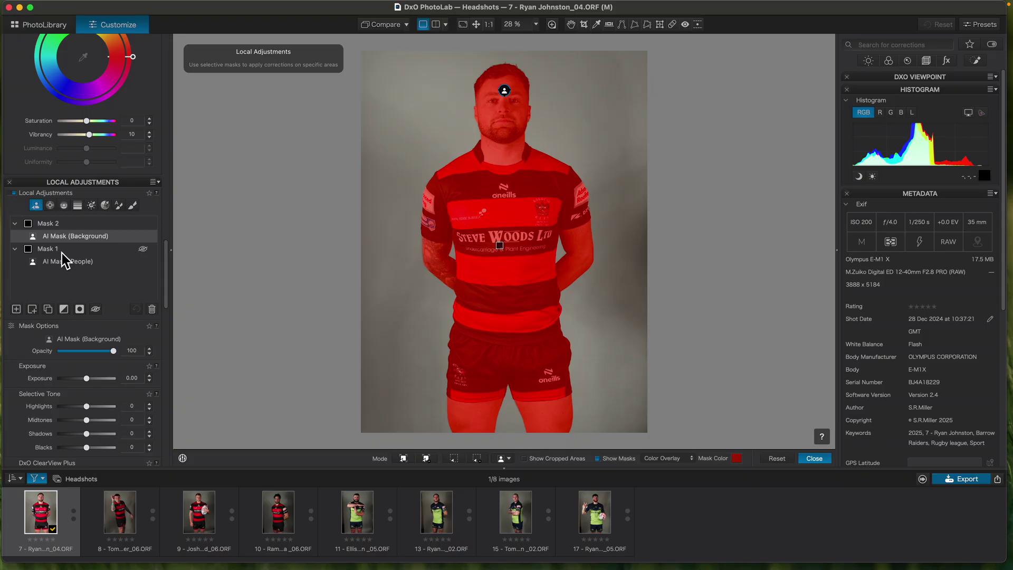
Brighten the background mask with exposure 0.71, midtones 22 and shadows 32.
{"action": "left_click", "coordinate": [55, 223]}
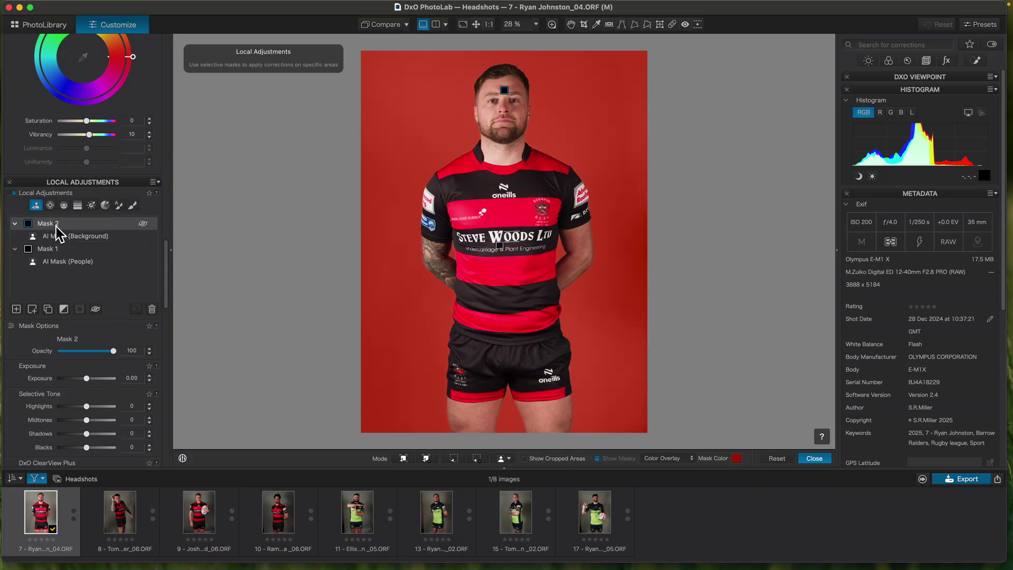
{"action": "left_click_drag", "start_coordinate": [170, 293], "coordinate": [172, 322]}
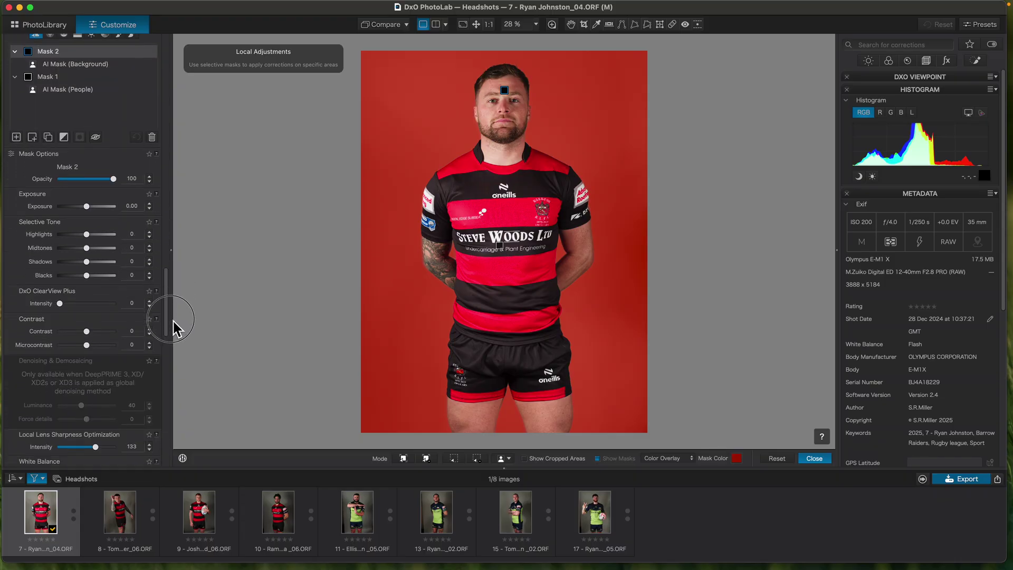
{"action": "mouse_move", "coordinate": [86, 264]}
{"action": "left_mouse_down"}
{"action": "mouse_move", "coordinate": [97, 265]}
{"action": "mouse_move", "coordinate": [90, 250]}
{"action": "left_mouse_up"}
{"action": "left_click_drag", "start_coordinate": [87, 208], "coordinate": [94, 210]}
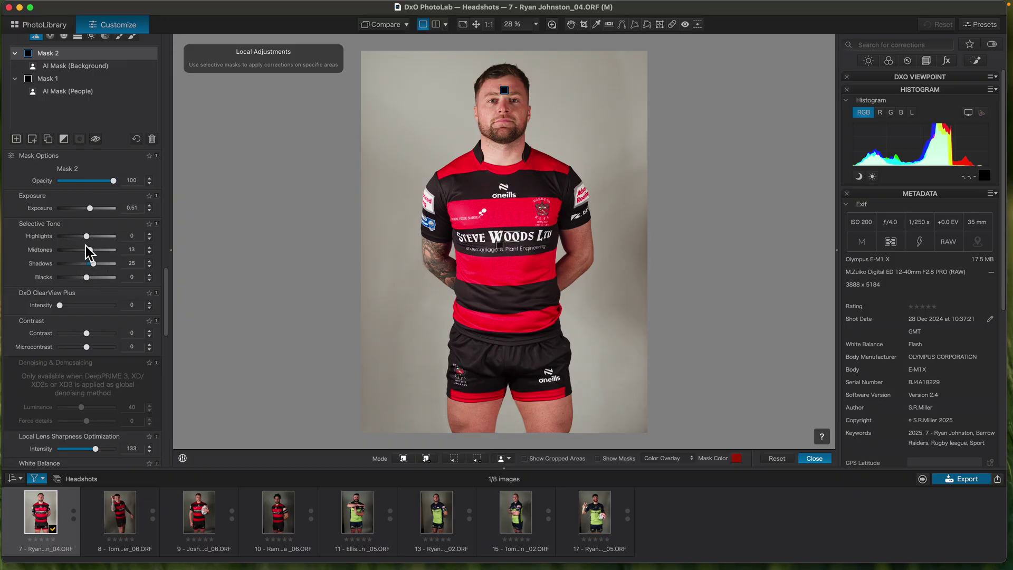
{"action": "left_click_drag", "start_coordinate": [89, 209], "coordinate": [93, 208]}
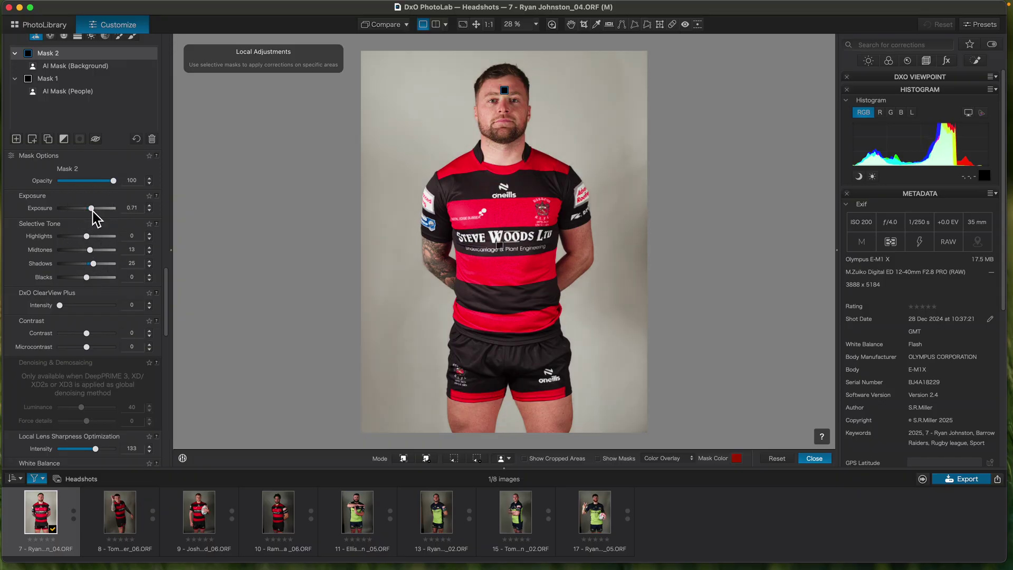
{"action": "left_click_drag", "start_coordinate": [91, 250], "coordinate": [103, 274]}
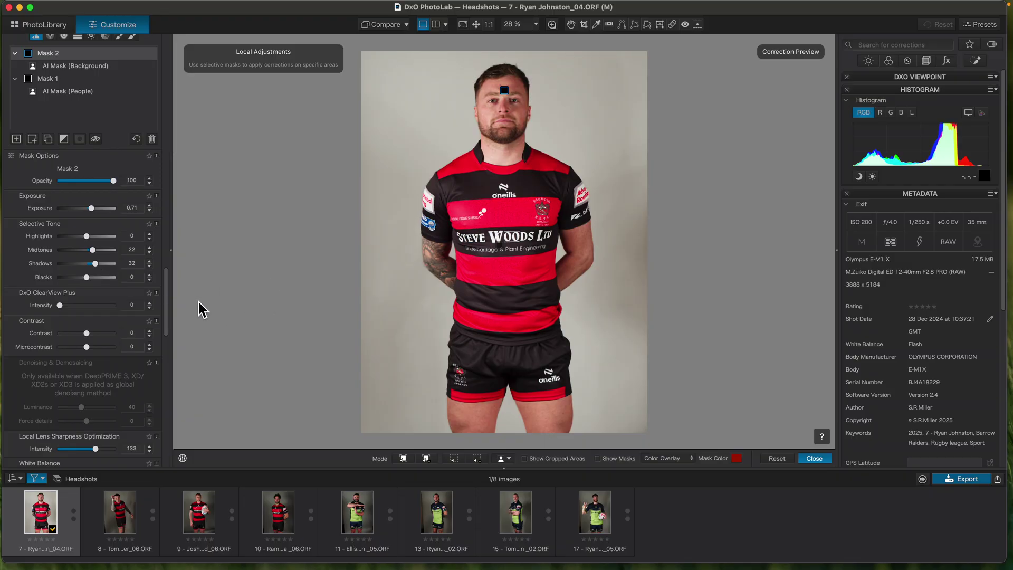
Adjust the AI People mask with contrast 25, midtones 7 and shadows 4.
{"action": "left_click_drag", "start_coordinate": [167, 319], "coordinate": [169, 298]}
{"action": "left_click", "coordinate": [67, 257]}
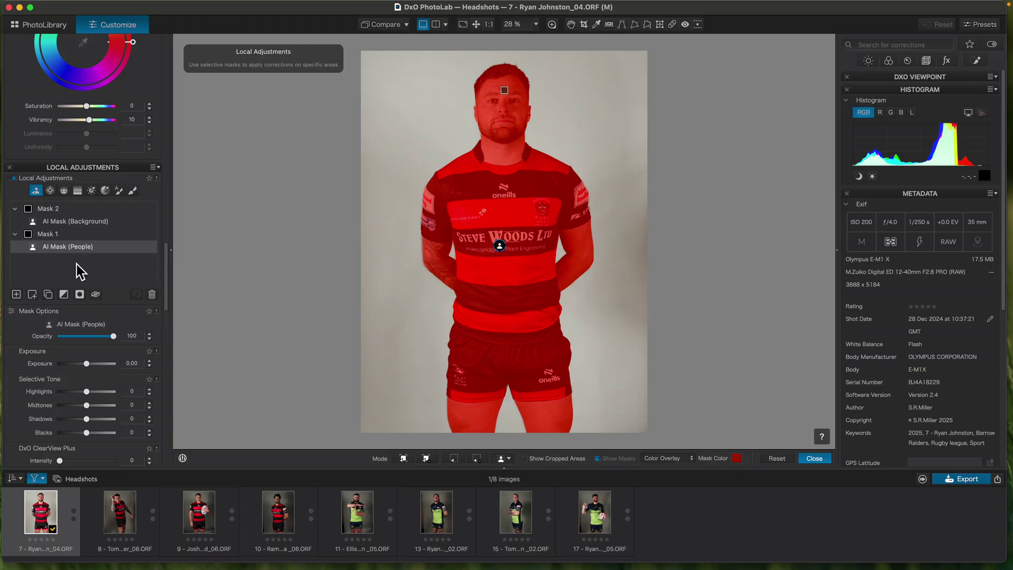
{"action": "left_click_drag", "start_coordinate": [169, 305], "coordinate": [164, 319]}
{"action": "left_click_drag", "start_coordinate": [86, 315], "coordinate": [90, 324]}
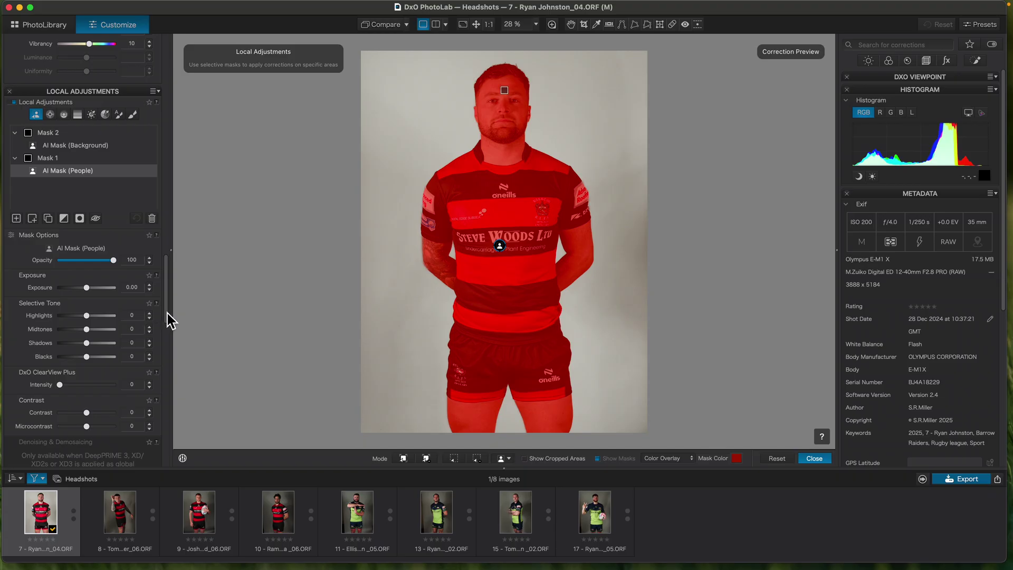
{"action": "left_click_drag", "start_coordinate": [169, 320], "coordinate": [165, 343]}
{"action": "left_click_drag", "start_coordinate": [87, 271], "coordinate": [97, 279]}
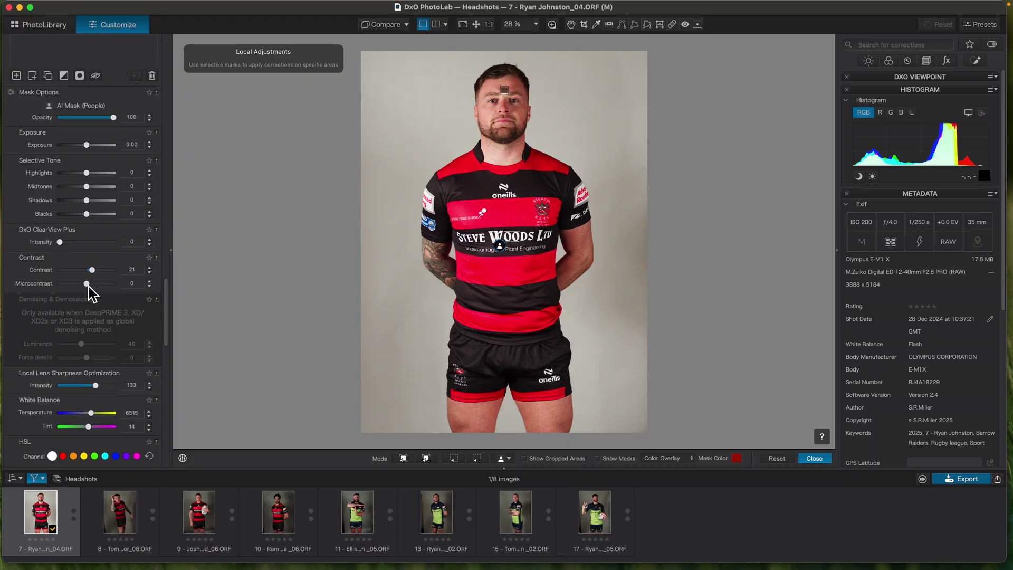
{"action": "left_click_drag", "start_coordinate": [96, 271], "coordinate": [97, 282]}
{"action": "left_click_drag", "start_coordinate": [87, 187], "coordinate": [88, 200]}
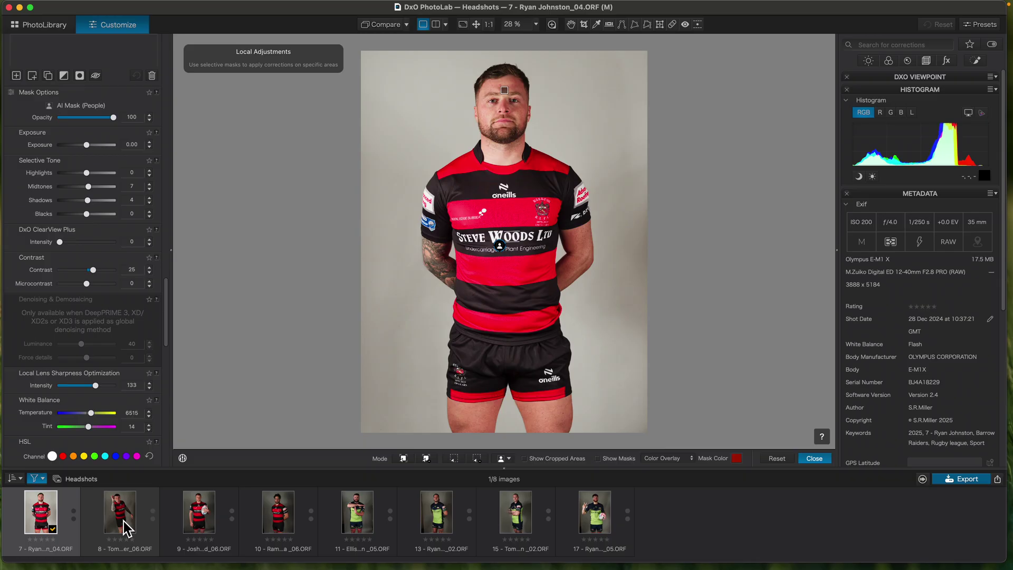
Copy the correction settings of the edited first headshot.
{"action": "mouse_move", "coordinate": [331, 9]}
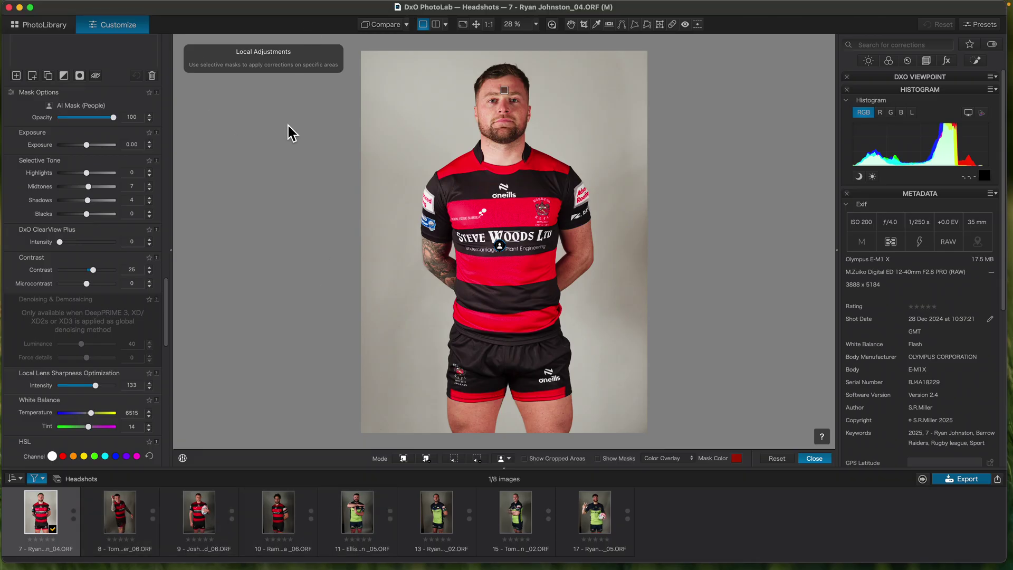
{"action": "mouse_move", "coordinate": [170, 16]}
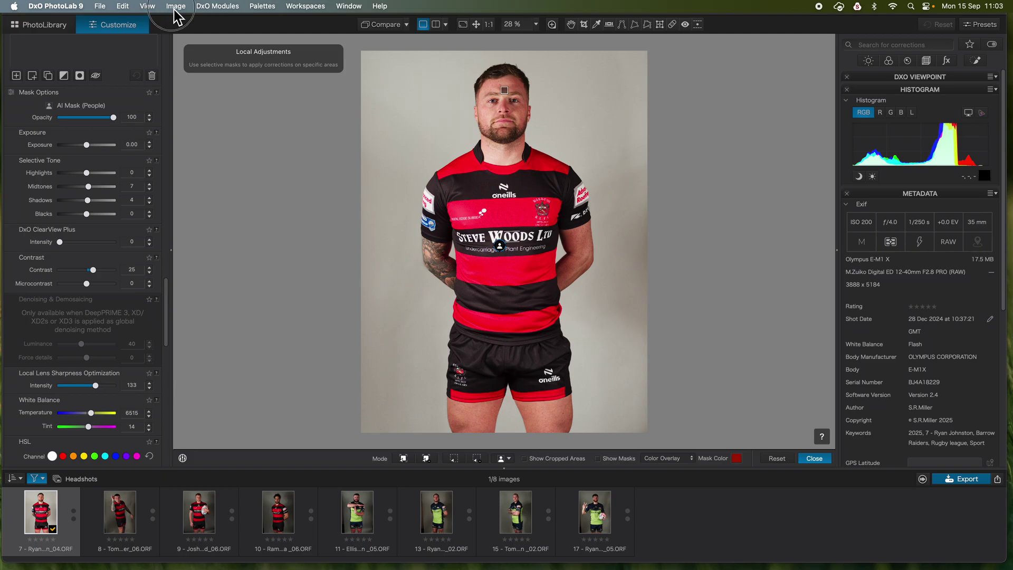
{"action": "left_click", "coordinate": [176, 6]}
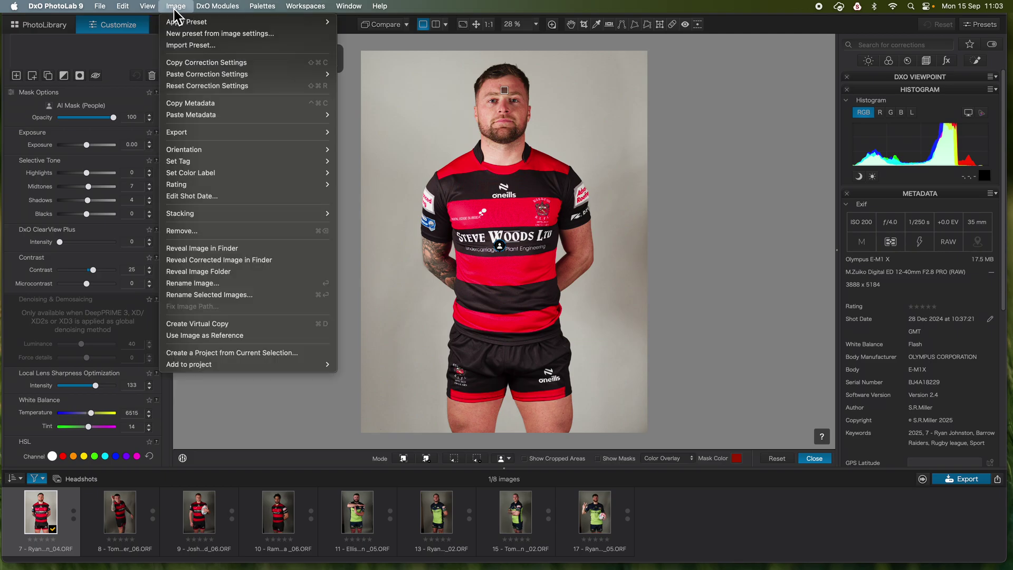
{"action": "left_click", "coordinate": [196, 64]}
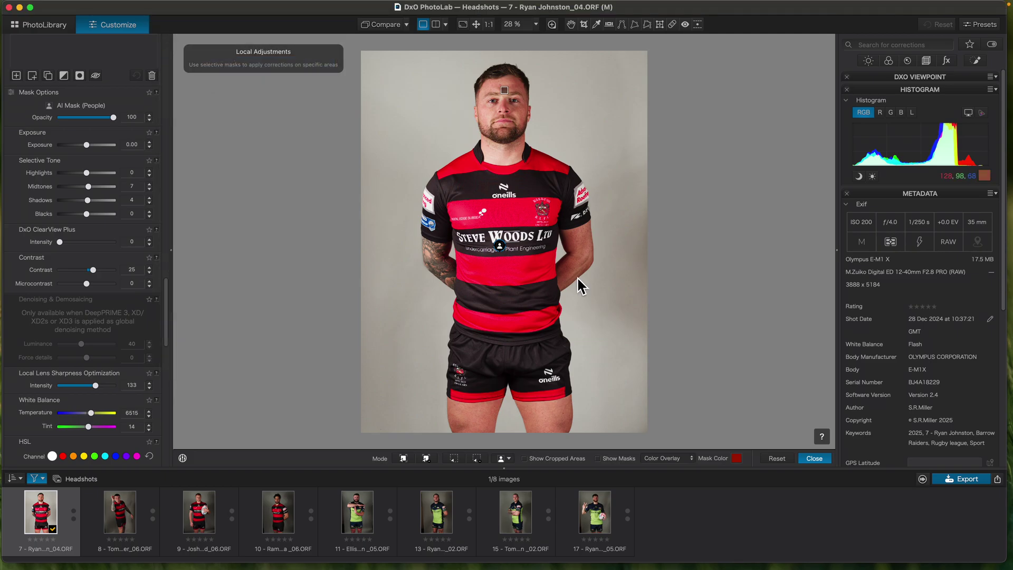
Paste all correction settings onto the other seven headshots, from the second through the last.
{"action": "left_click", "coordinate": [120, 514]}
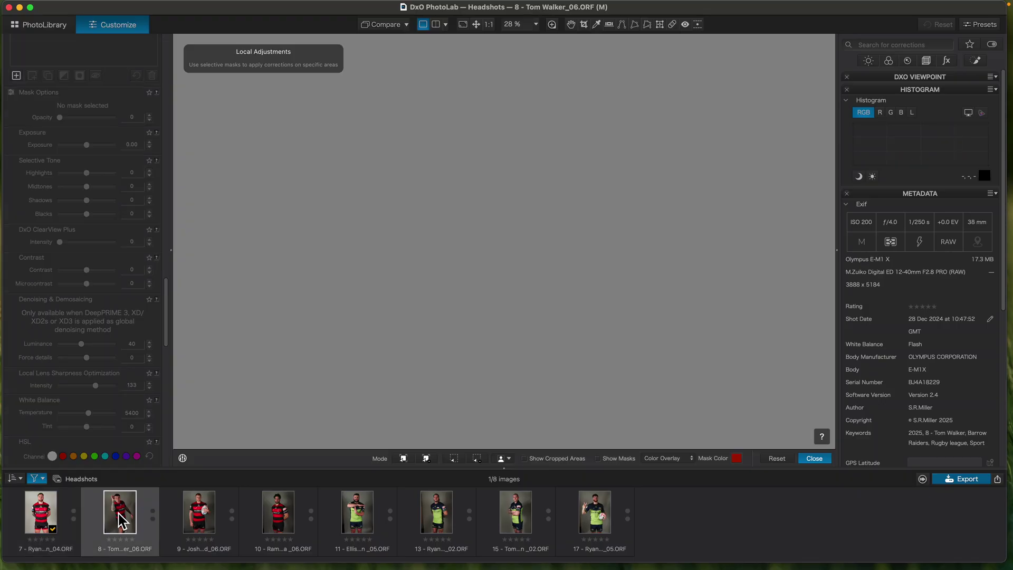
{"action": "left_click", "coordinate": [604, 522], "text": "shift"}
{"action": "mouse_move", "coordinate": [605, 522]}
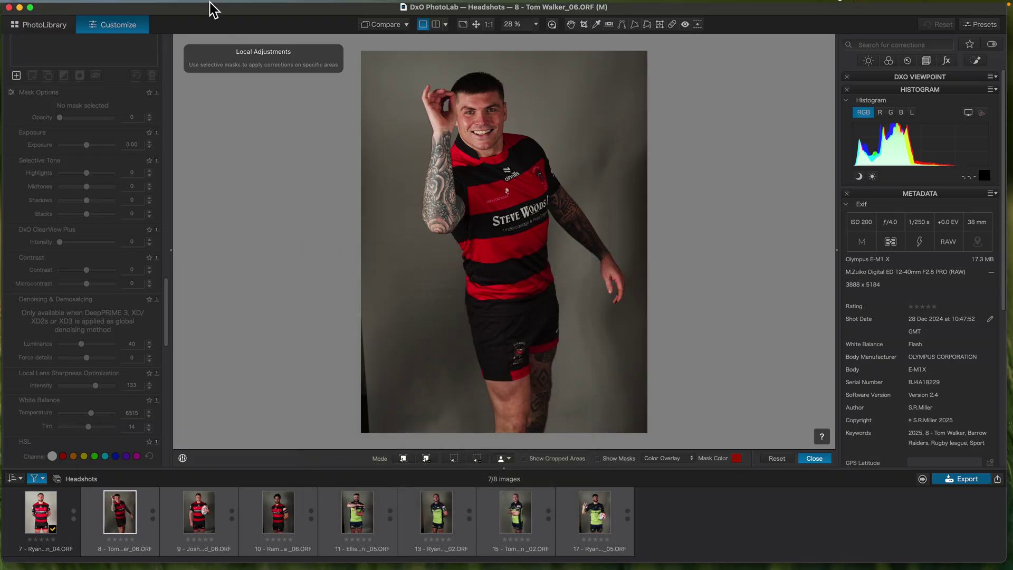
{"action": "left_click", "coordinate": [179, 6]}
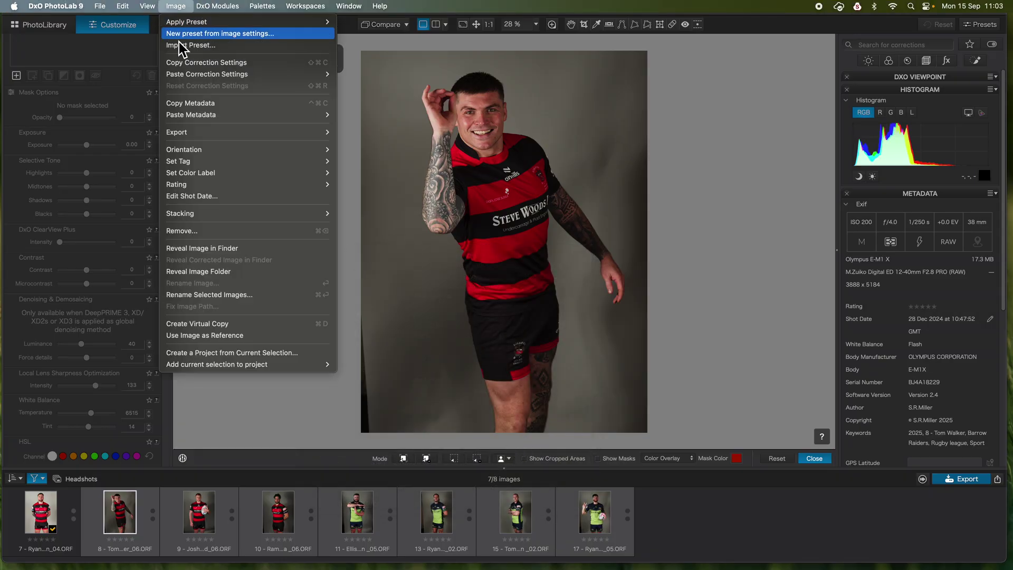
{"action": "mouse_move", "coordinate": [206, 79]}
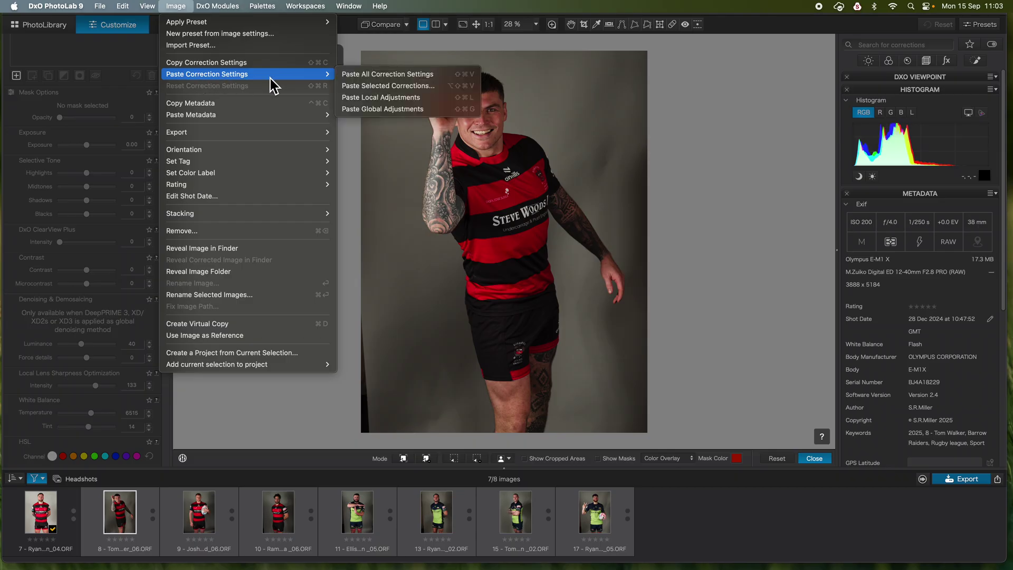
{"action": "left_click", "coordinate": [375, 77]}
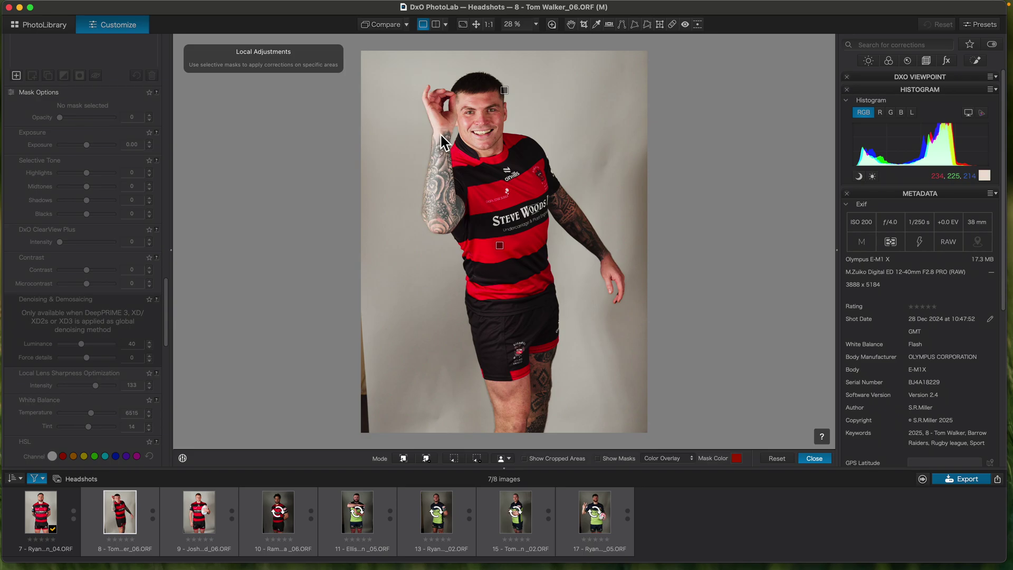
Select only the second headshot and set highlights to -24 and shadows to 19 on its People mask, Mask 1.
{"action": "left_click_drag", "start_coordinate": [170, 337], "coordinate": [170, 296]}
{"action": "mouse_move", "coordinate": [56, 266]}
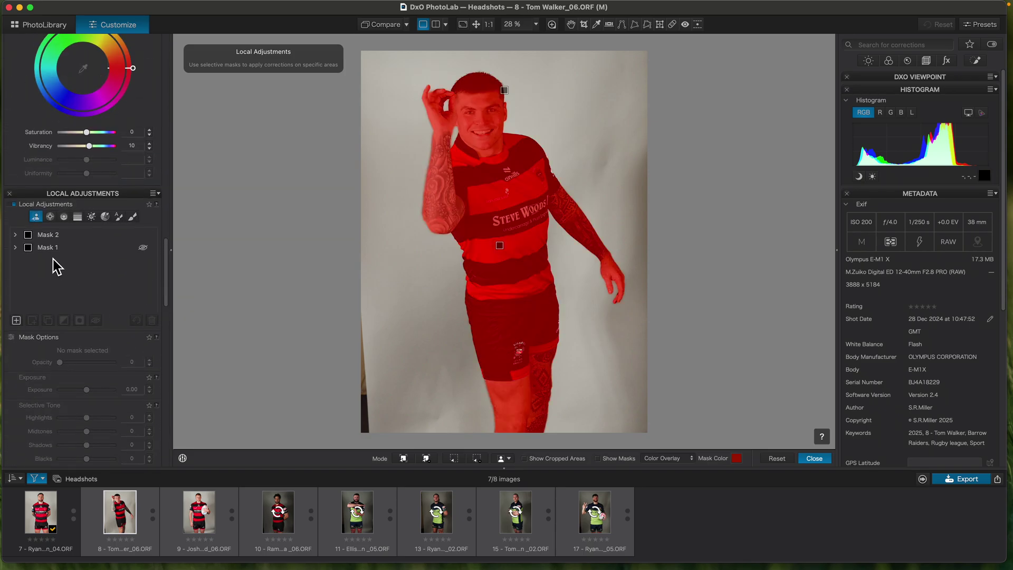
{"action": "left_click", "coordinate": [64, 528]}
{"action": "left_click", "coordinate": [122, 524]}
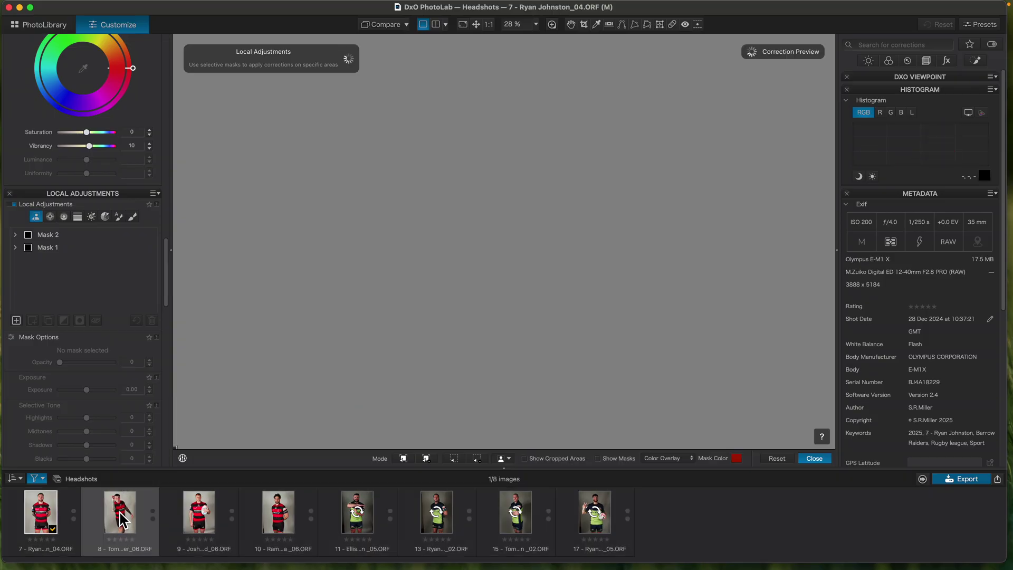
{"action": "left_click", "coordinate": [47, 249]}
{"action": "left_click_drag", "start_coordinate": [89, 422], "coordinate": [87, 422]}
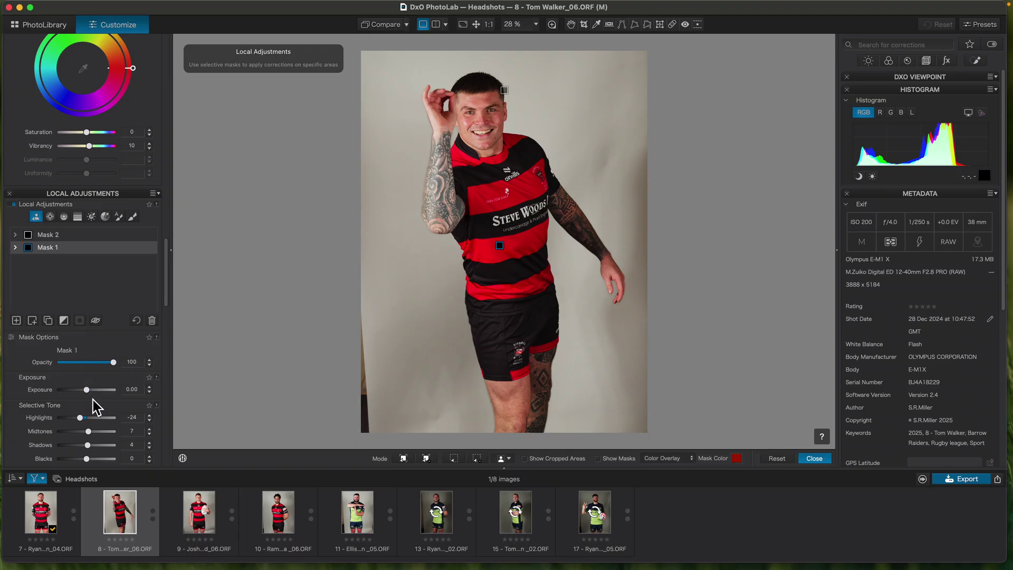
{"action": "left_click_drag", "start_coordinate": [93, 454], "coordinate": [94, 448]}
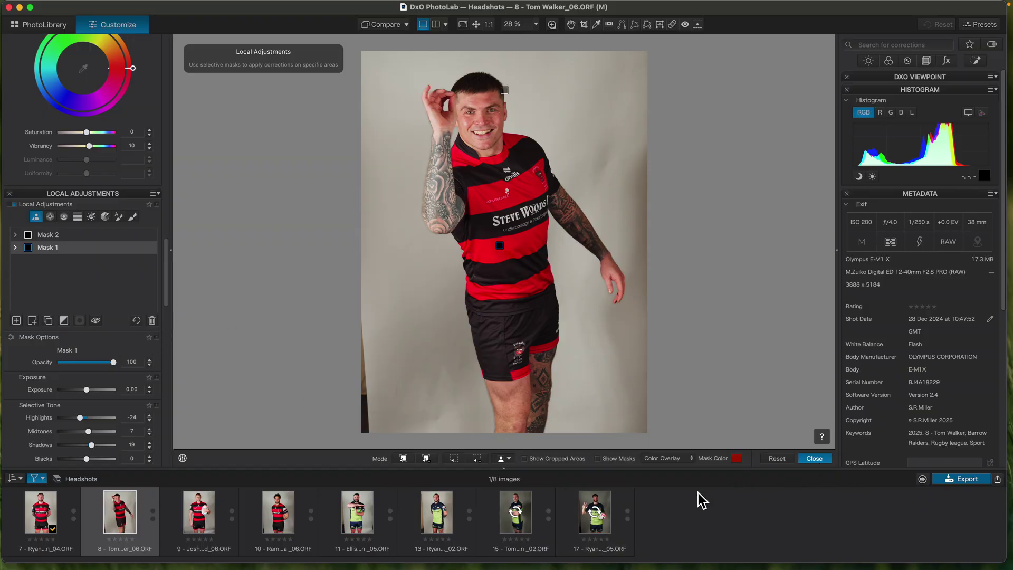
On the third headshot, set the shadows of the People mask, Mask 1, to 14 and finish the local adjustments.
{"action": "left_click", "coordinate": [200, 525]}
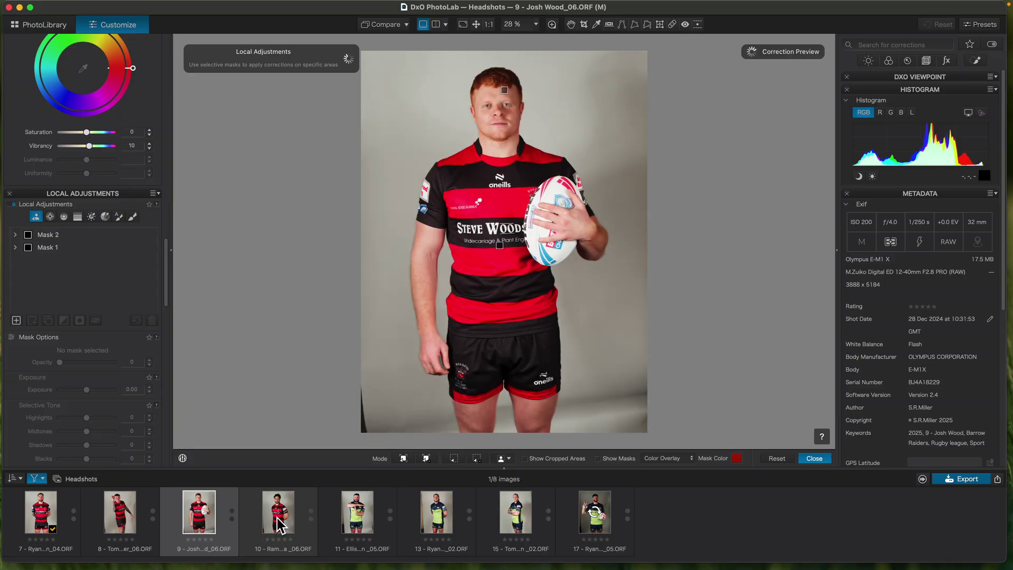
{"action": "left_click", "coordinate": [50, 249]}
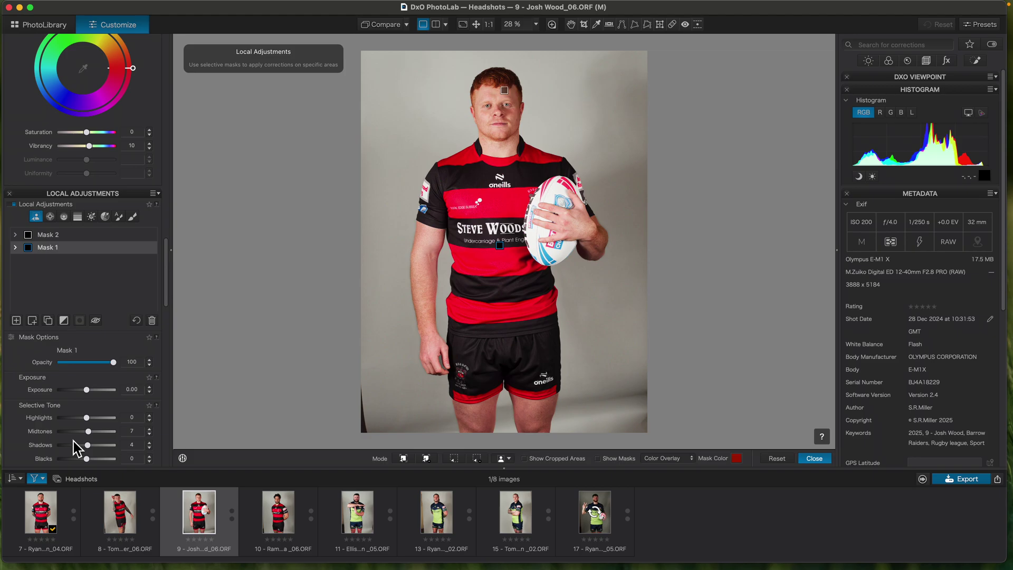
{"action": "left_click", "coordinate": [93, 448]}
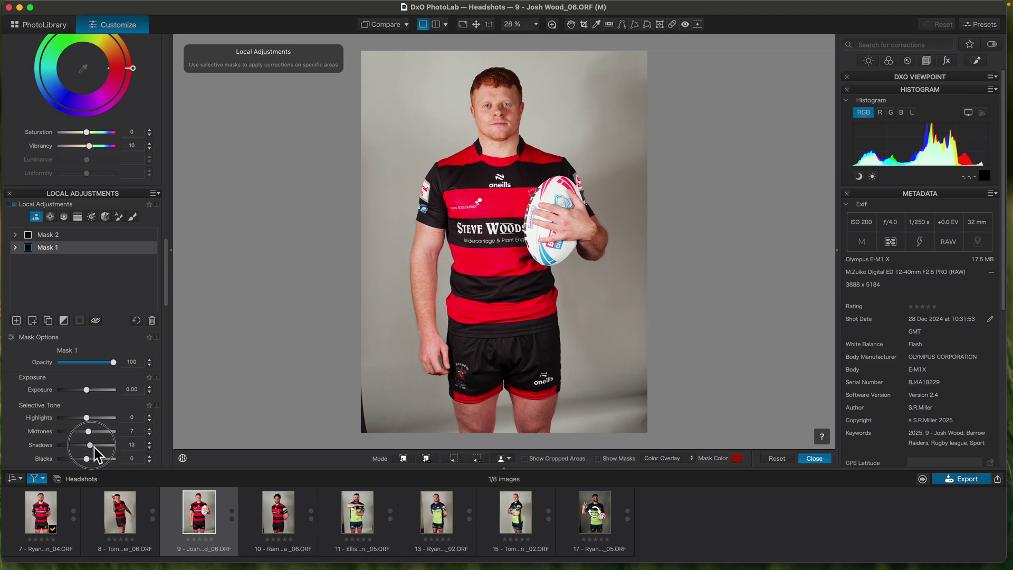
{"action": "left_click_drag", "start_coordinate": [94, 447], "coordinate": [95, 447]}
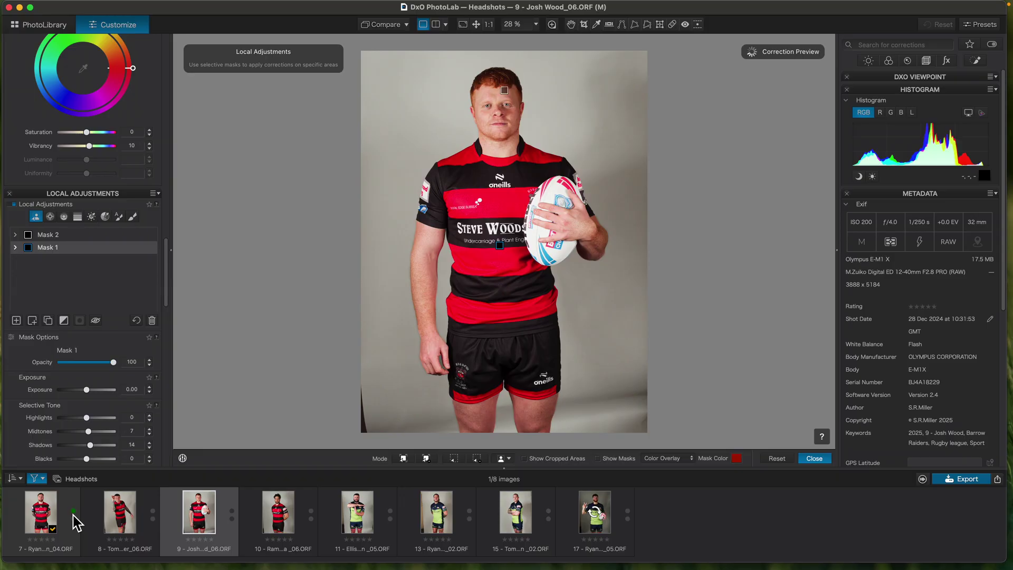
{"action": "left_click", "coordinate": [814, 459]}
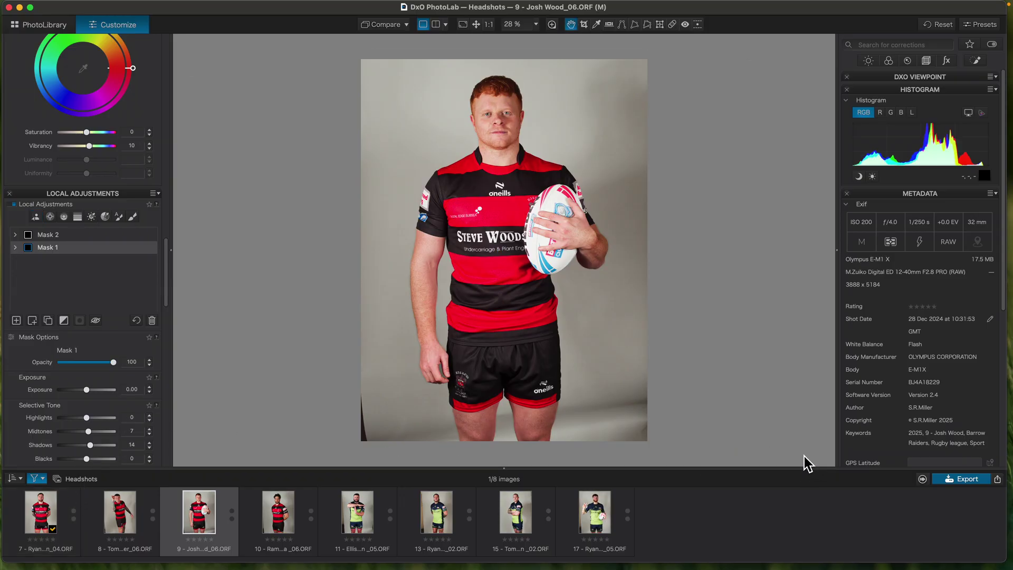
Crop the third headshot at a 3x2 ratio to about 3250 x 4875 pixels, trimming space above the head and below the shorts.
{"action": "key", "text": "c"}
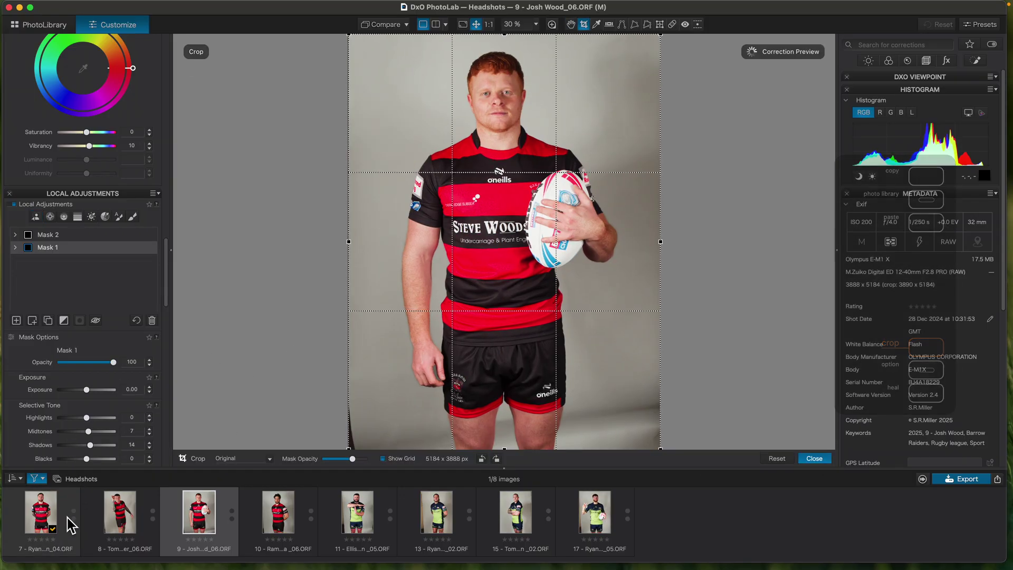
{"action": "left_click", "coordinate": [261, 458]}
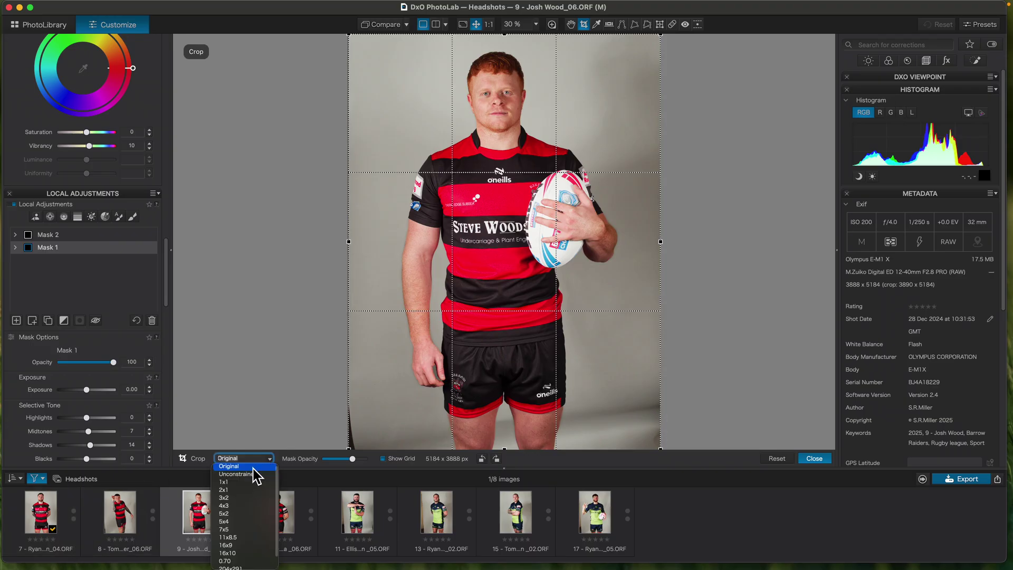
{"action": "left_click", "coordinate": [225, 497]}
{"action": "left_click_drag", "start_coordinate": [511, 455], "coordinate": [504, 435]}
{"action": "left_click_drag", "start_coordinate": [507, 40], "coordinate": [489, 93]}
{"action": "key", "text": "Return"}
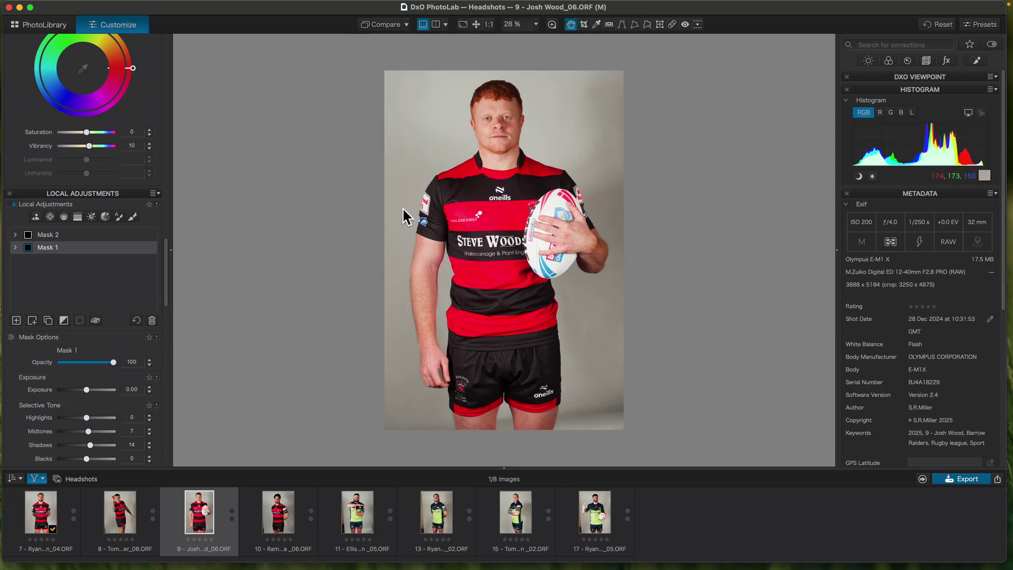
Crop the first headshot at a 3x2 ratio to about 3294 x 4941 pixels, trimming the upper legs.
{"action": "left_click", "coordinate": [32, 504]}
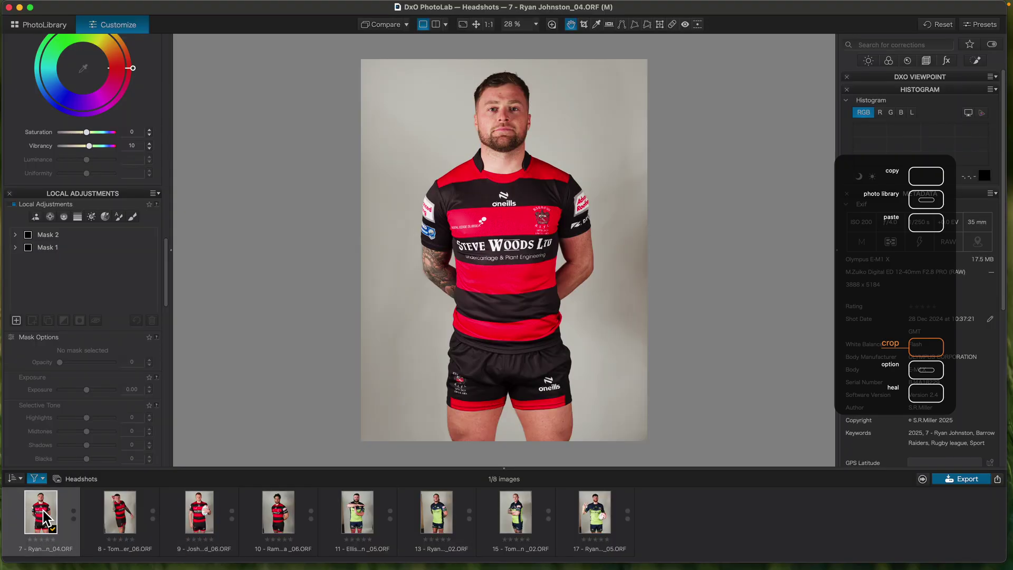
{"action": "key", "text": "c"}
{"action": "left_click", "coordinate": [270, 461]}
{"action": "left_click", "coordinate": [235, 474]}
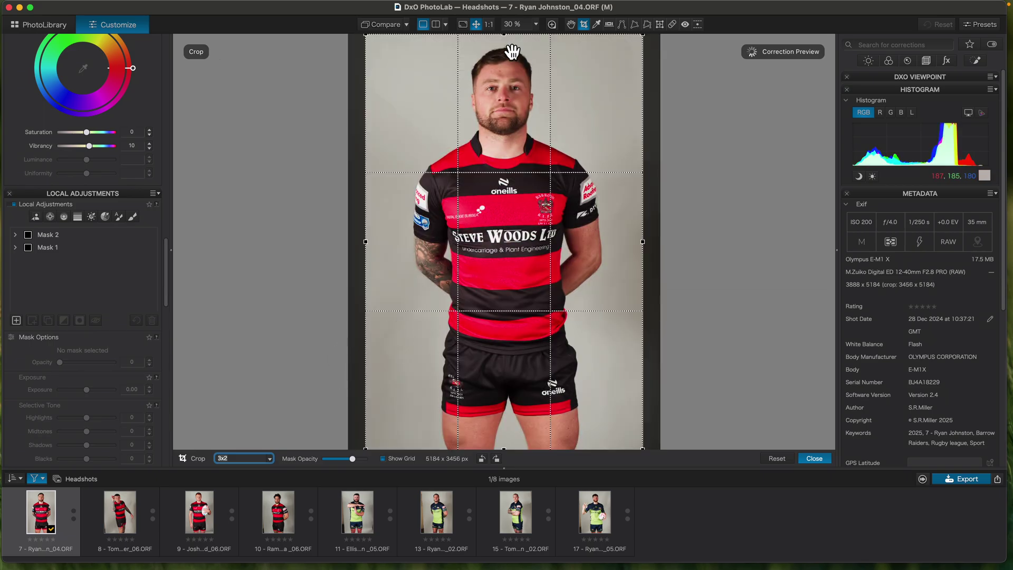
{"action": "left_click_drag", "start_coordinate": [504, 452], "coordinate": [511, 391]}
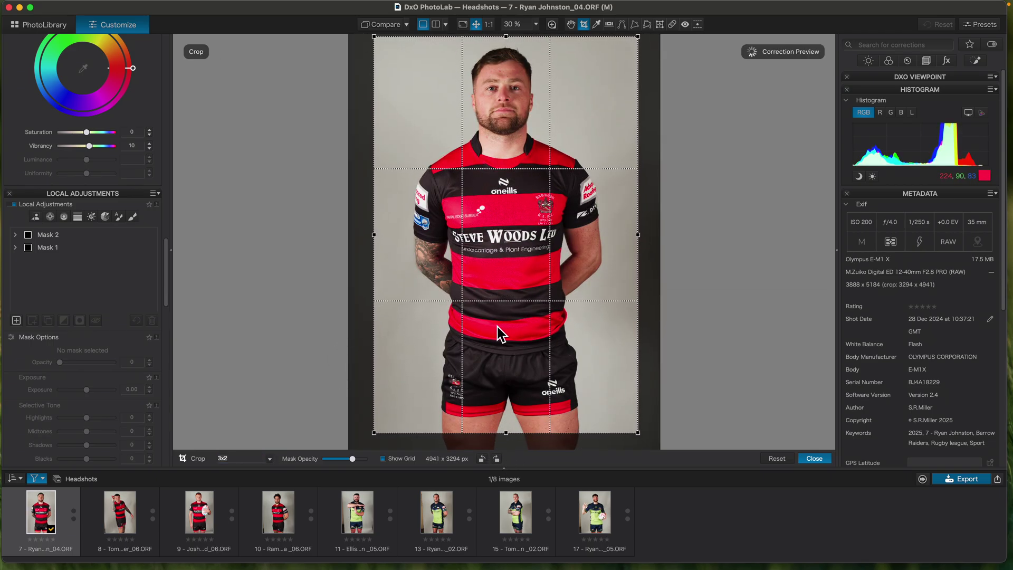
{"action": "key", "text": "Return"}
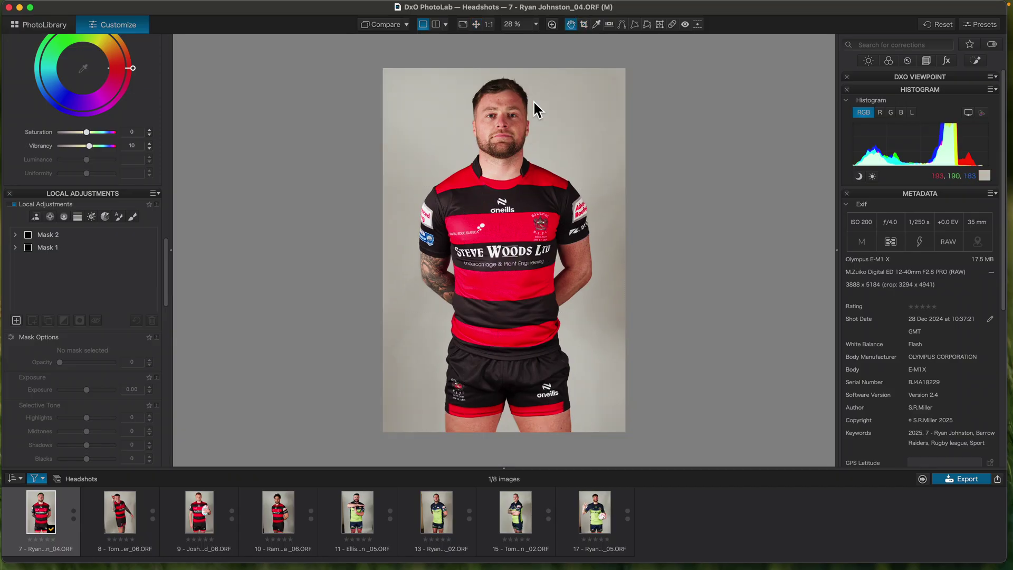
Crop the second headshot at a 3x2 ratio to about 3191 x 4786 pixels, excluding the dark backdrop edge.
{"action": "left_click", "coordinate": [122, 518]}
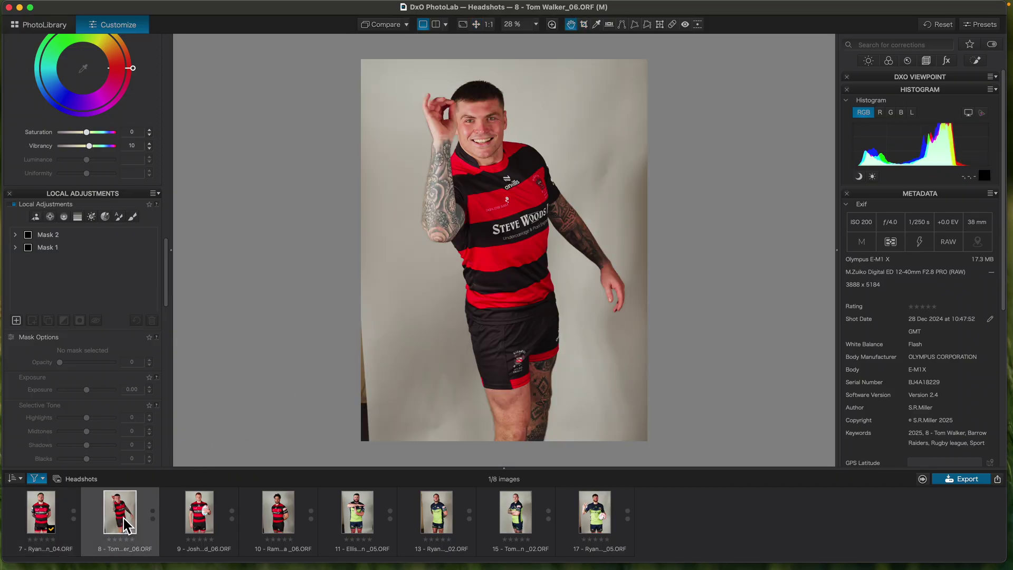
{"action": "key", "text": "c"}
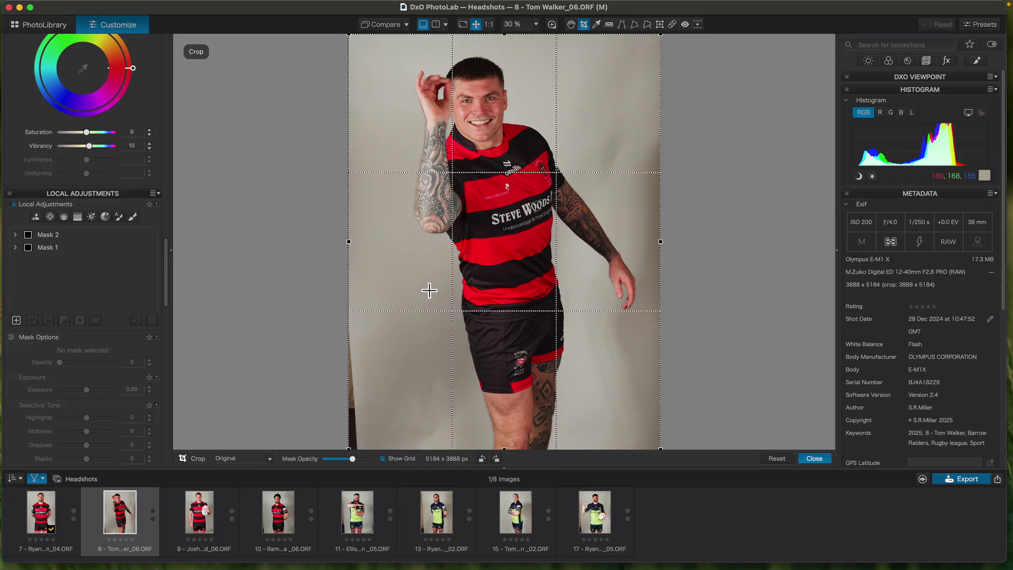
{"action": "scroll", "coordinate": [426, 289], "scroll_direction": "down", "scroll_amount": 2}
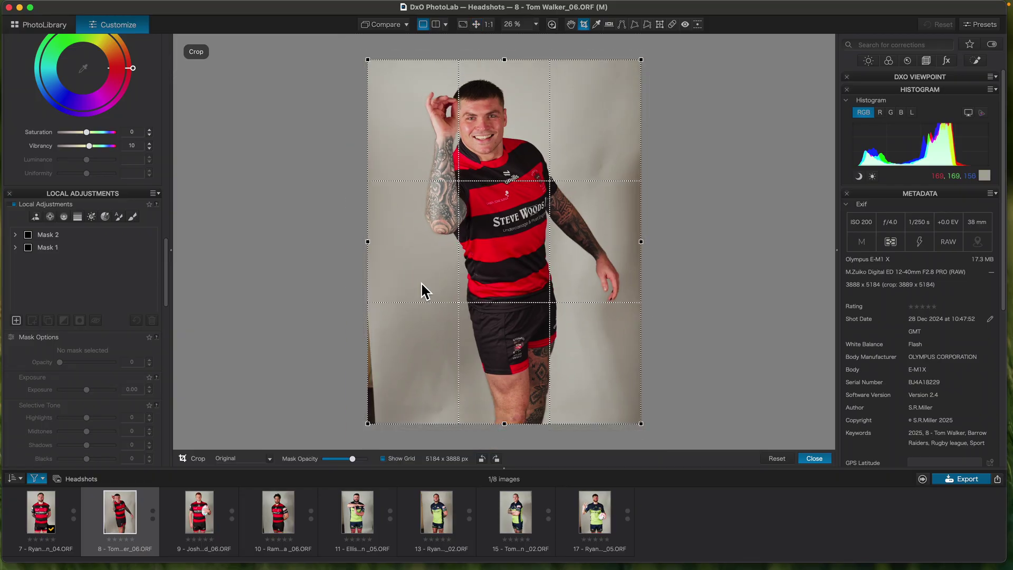
{"action": "scroll", "coordinate": [425, 291], "scroll_direction": "up", "scroll_amount": 1}
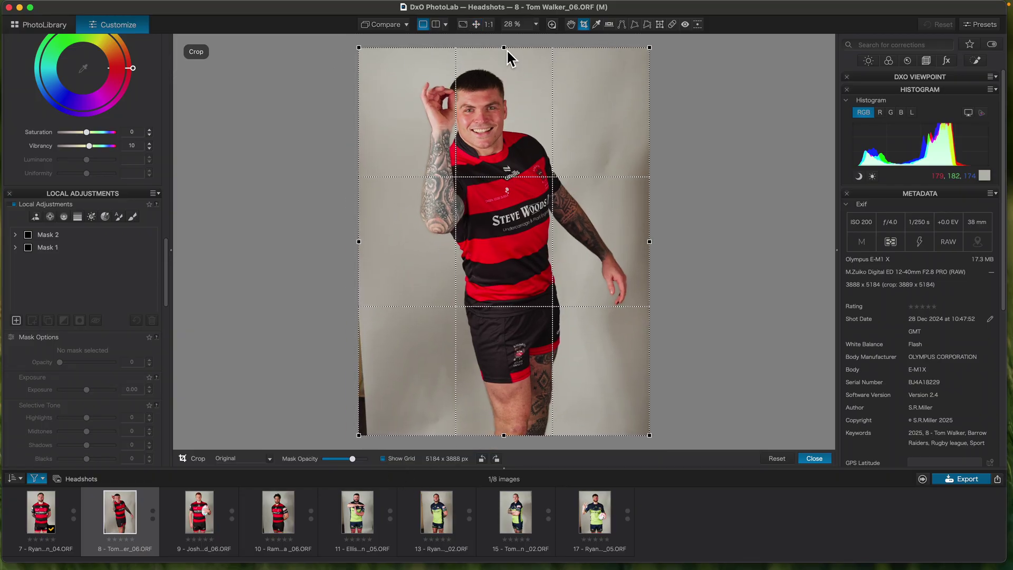
{"action": "left_click_drag", "start_coordinate": [506, 48], "coordinate": [506, 59]}
{"action": "left_click", "coordinate": [270, 459]}
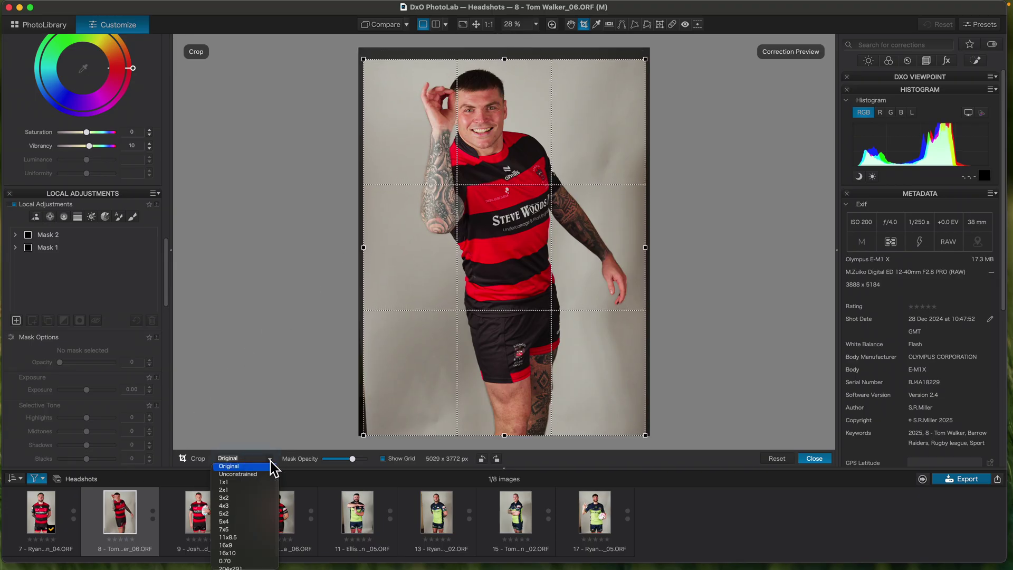
{"action": "left_click", "coordinate": [224, 498]}
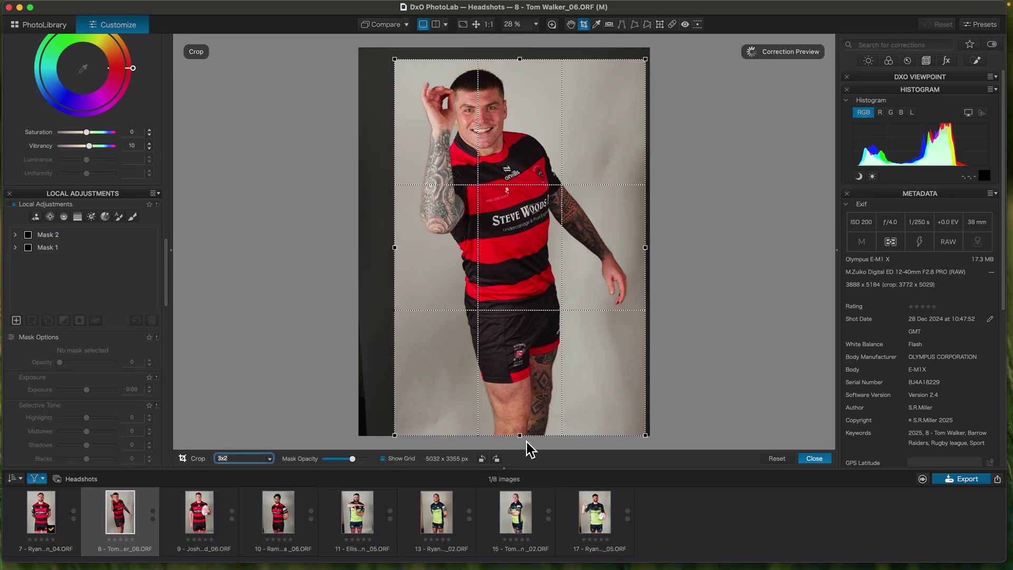
{"action": "left_click_drag", "start_coordinate": [521, 436], "coordinate": [519, 417]}
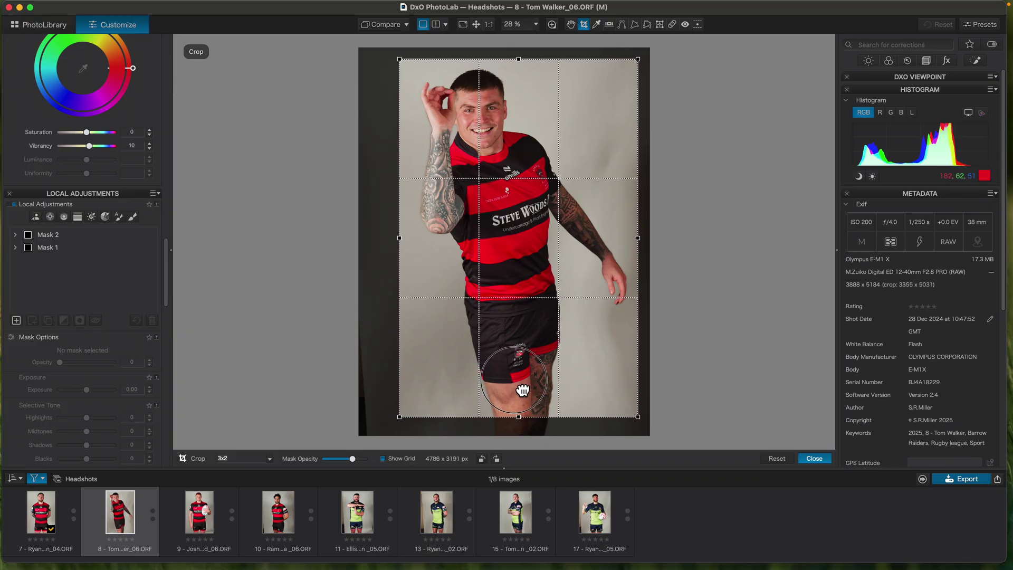
{"action": "key", "text": "Return"}
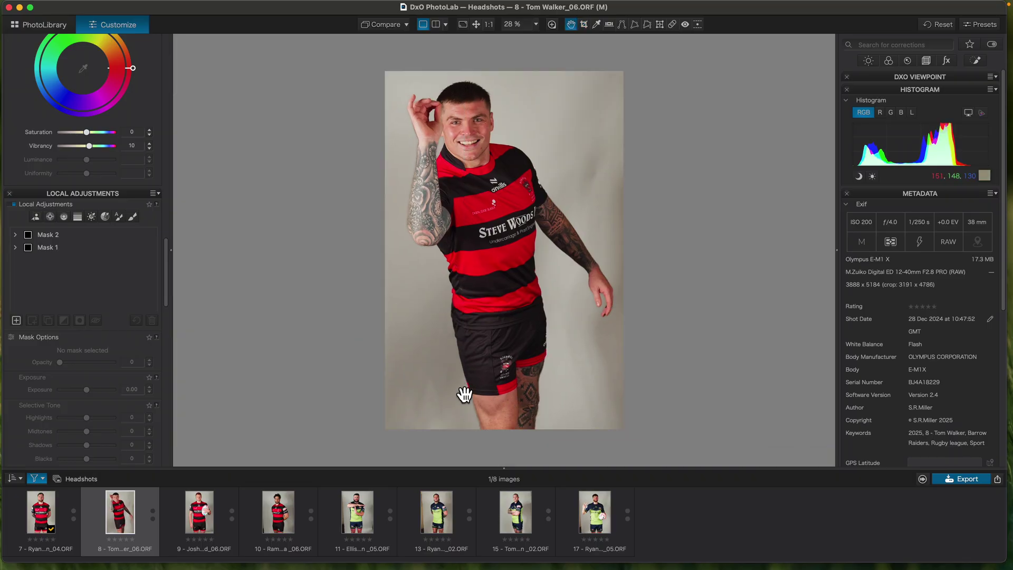
Crop the fourth headshot at a 3x2 ratio to about 3388 x 5080 pixels, trimming space above the hair.
{"action": "left_click", "coordinate": [275, 527]}
{"action": "key", "text": "c"}
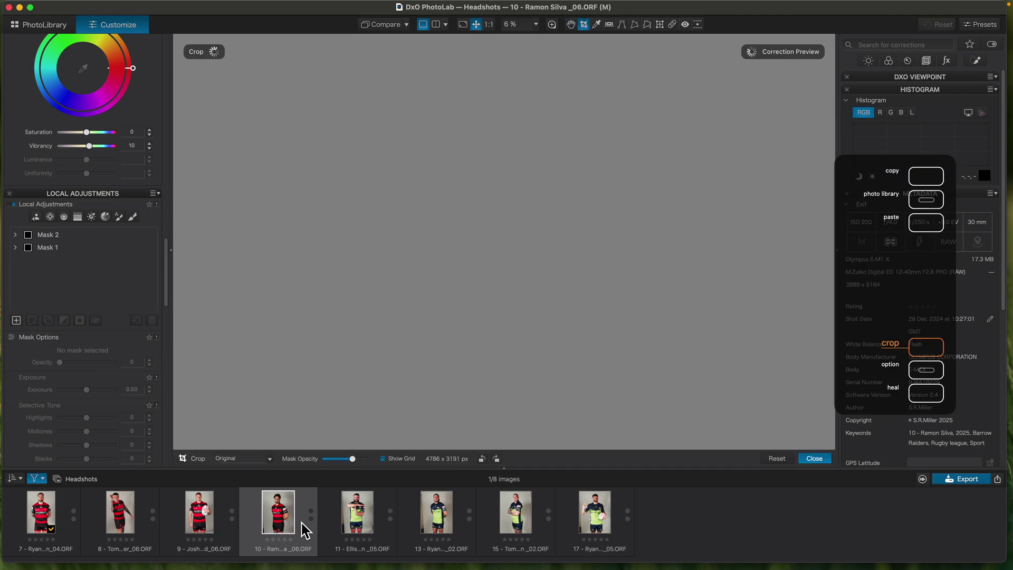
{"action": "left_click", "coordinate": [270, 459]}
{"action": "left_click", "coordinate": [230, 502]}
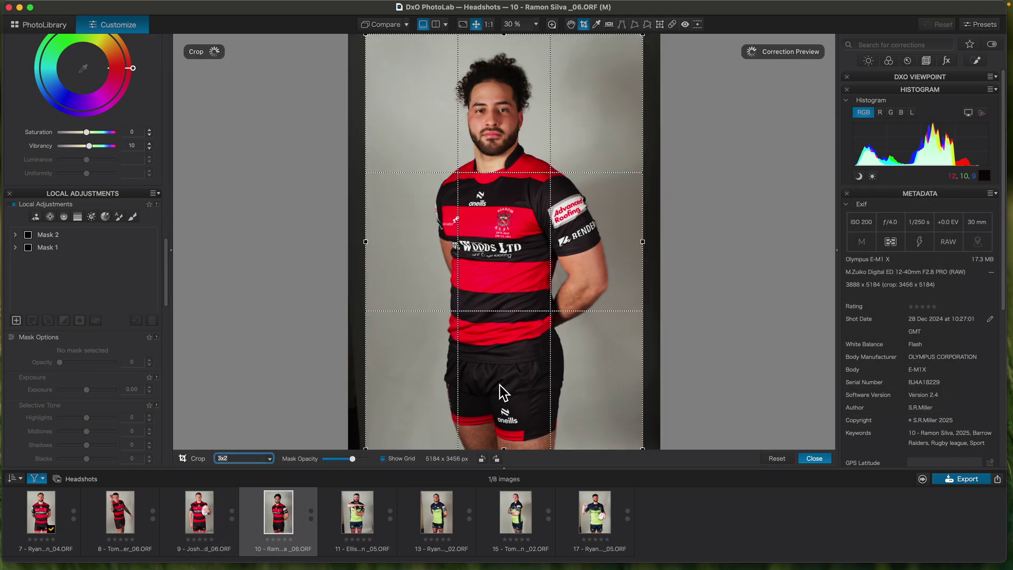
{"action": "left_click_drag", "start_coordinate": [508, 39], "coordinate": [499, 96]}
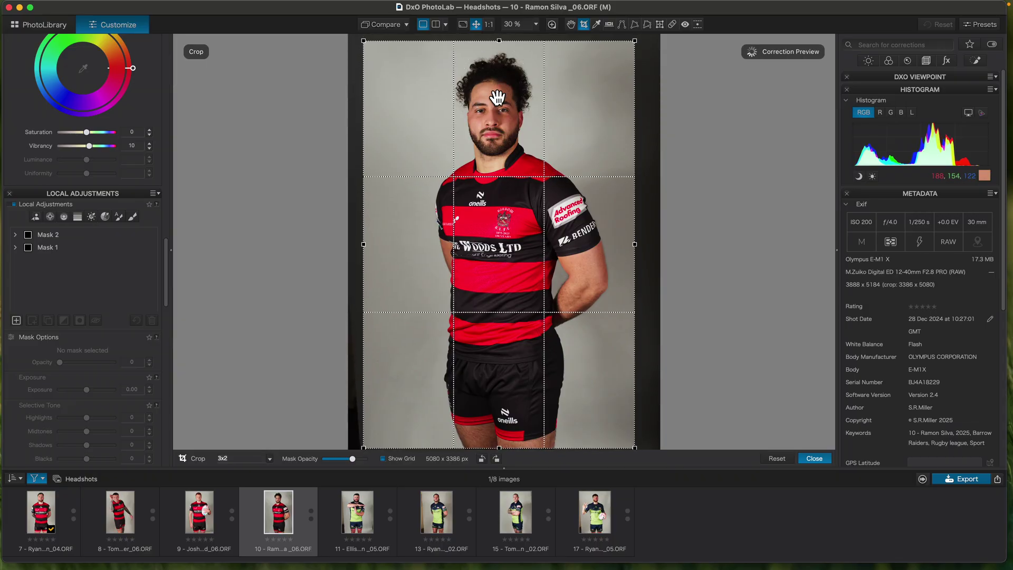
{"action": "key", "text": "Return"}
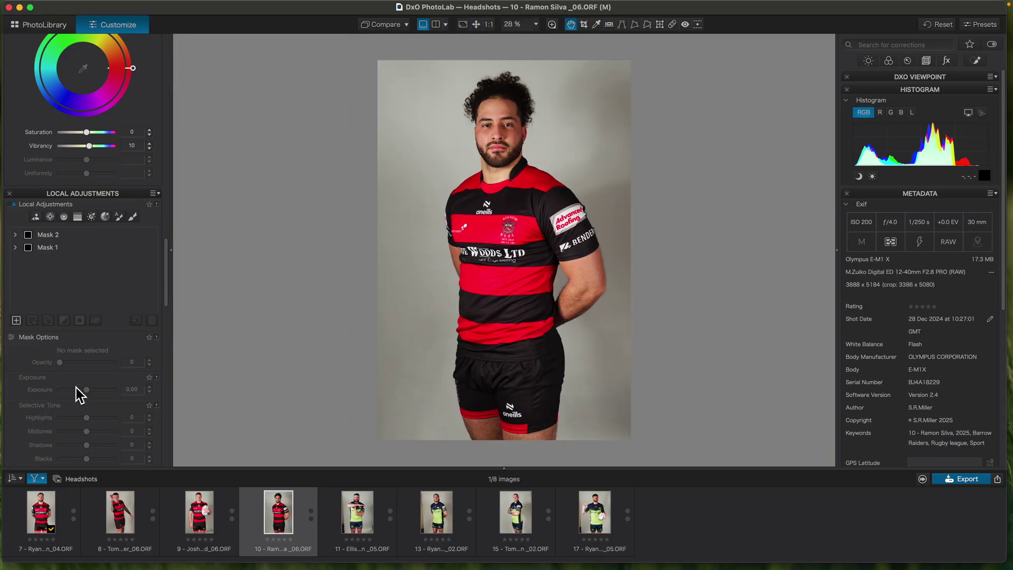
On the fourth headshot's People mask, Mask 1, set exposure to 0.13 and shadows to 12.
{"action": "left_click", "coordinate": [46, 248]}
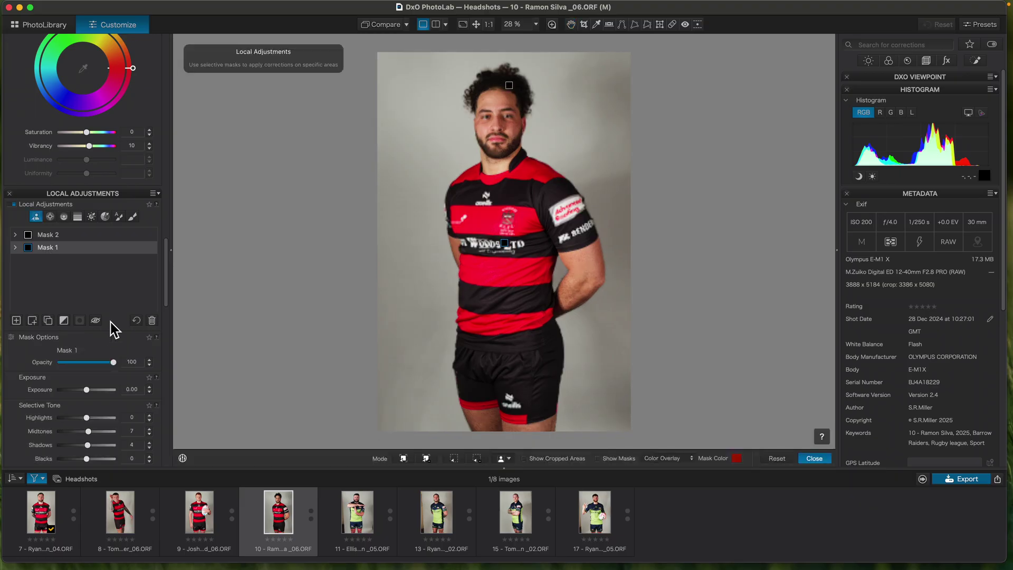
{"action": "left_click_drag", "start_coordinate": [166, 298], "coordinate": [166, 306]}
{"action": "left_click_drag", "start_coordinate": [89, 334], "coordinate": [91, 336]}
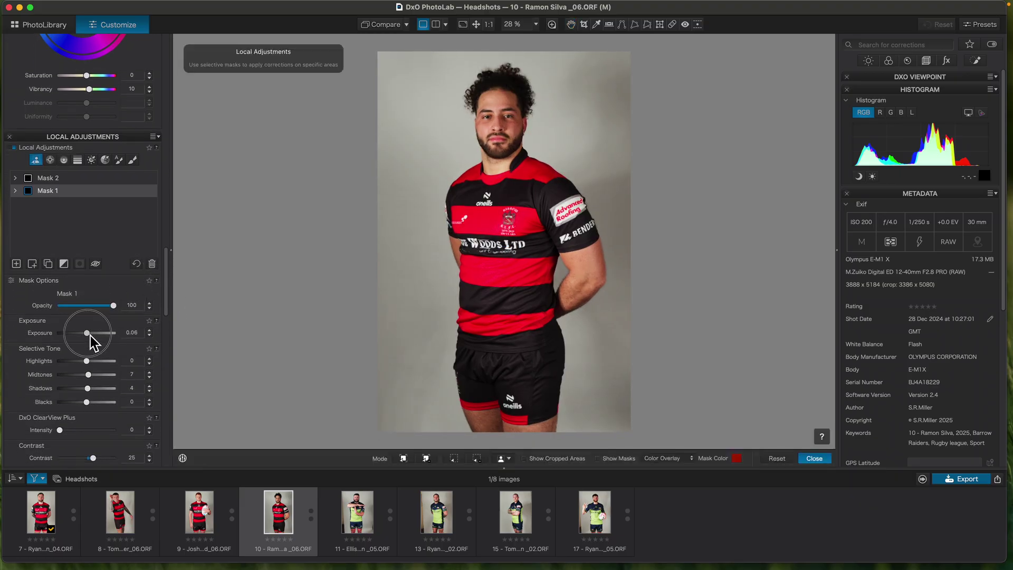
{"action": "left_click_drag", "start_coordinate": [87, 388], "coordinate": [90, 389]}
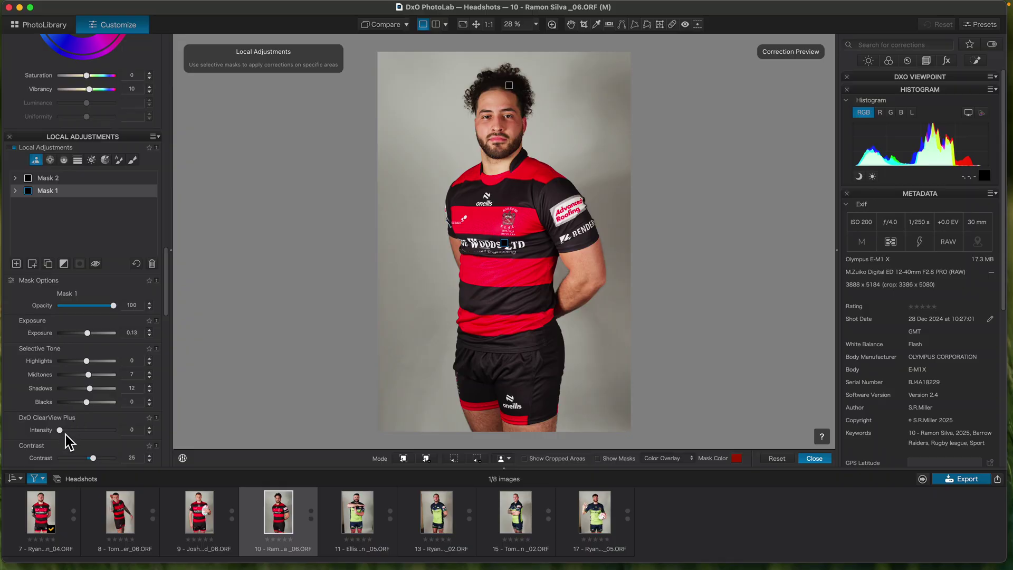
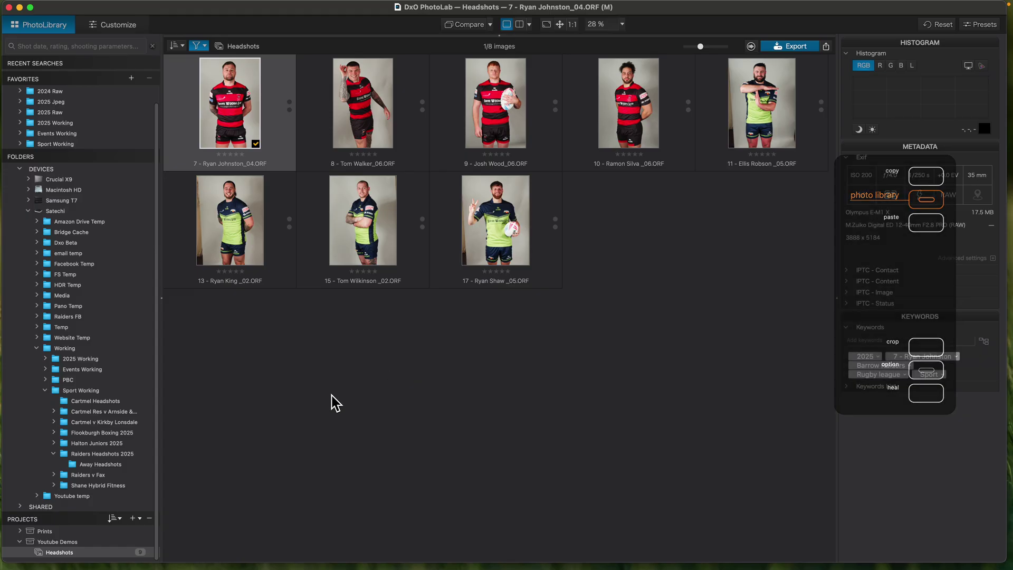
Remove the image filter from the Headshots project so the DNG version of the first headshot is listed too.
{"action": "left_click", "coordinate": [206, 47]}
{"action": "left_click", "coordinate": [218, 135]}
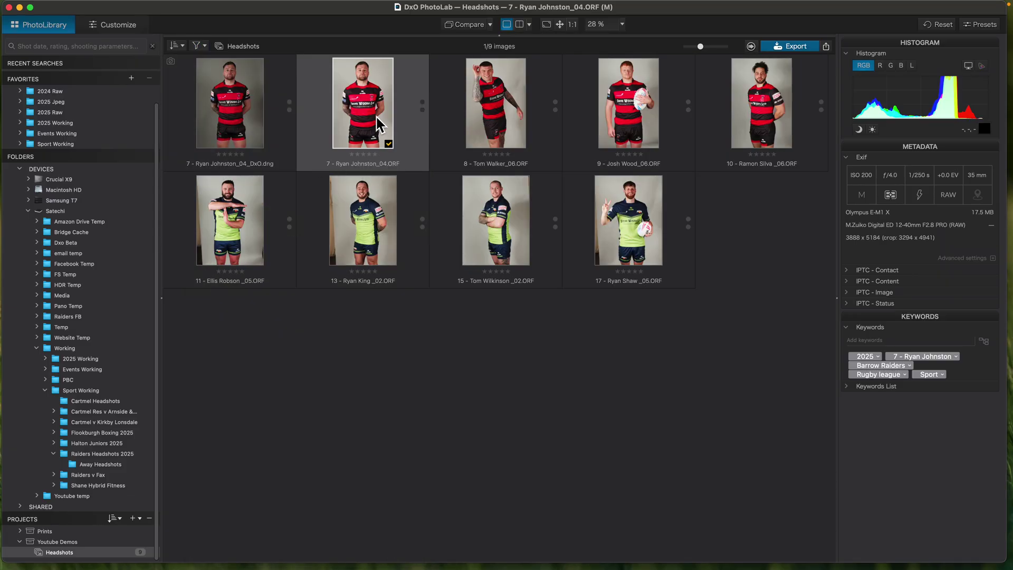
Inspect the first ORF headshot's file information and the DNG export options, leaving without exporting.
{"action": "mouse_move", "coordinate": [377, 117]}
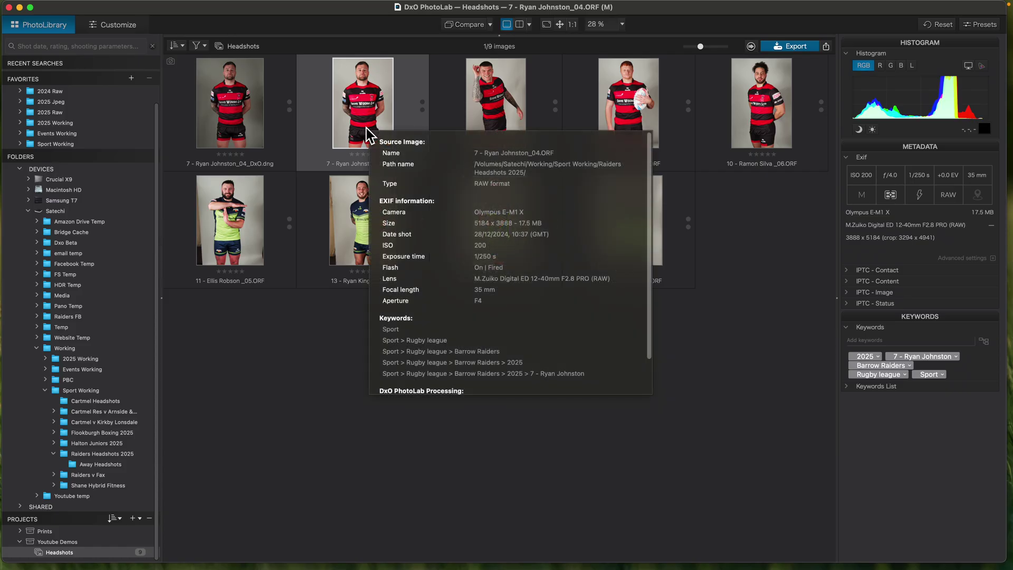
{"action": "left_click", "coordinate": [796, 48]}
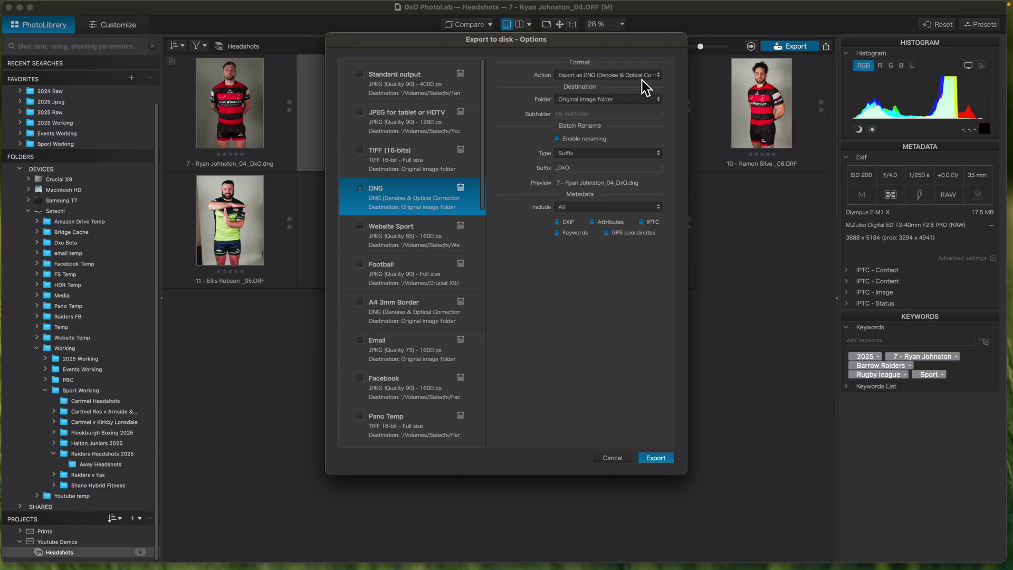
{"action": "left_click", "coordinate": [614, 463]}
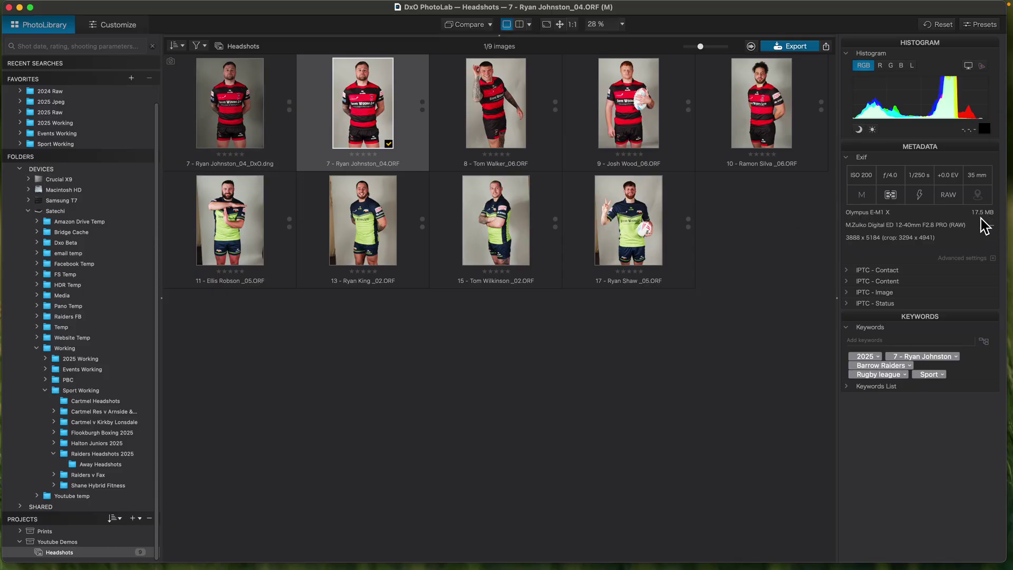
Compare the file size and metadata of the first headshot's DNG version with those of its ORF original.
{"action": "left_click", "coordinate": [227, 97]}
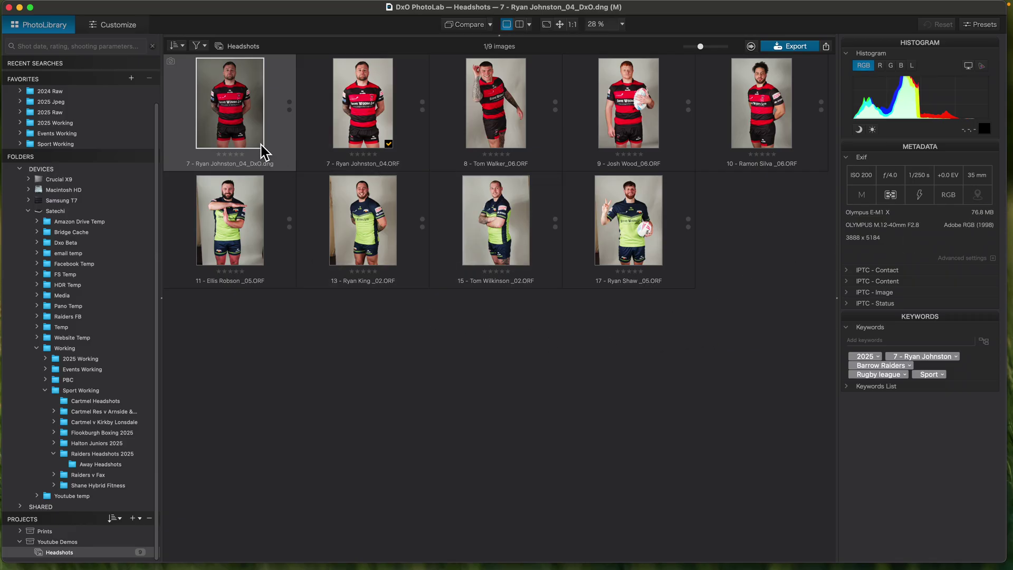
{"action": "left_click", "coordinate": [357, 130]}
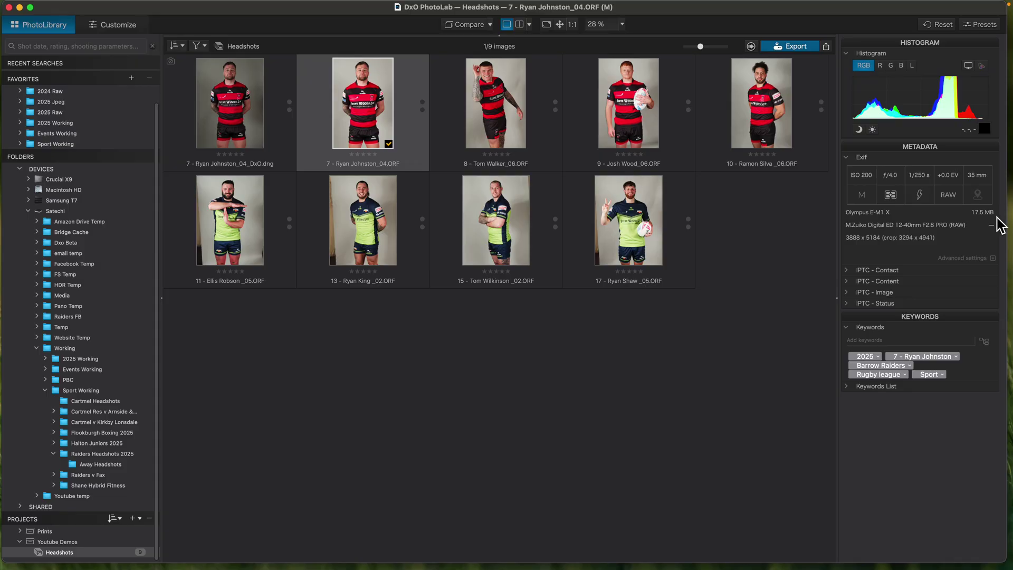
{"action": "left_click", "coordinate": [245, 127]}
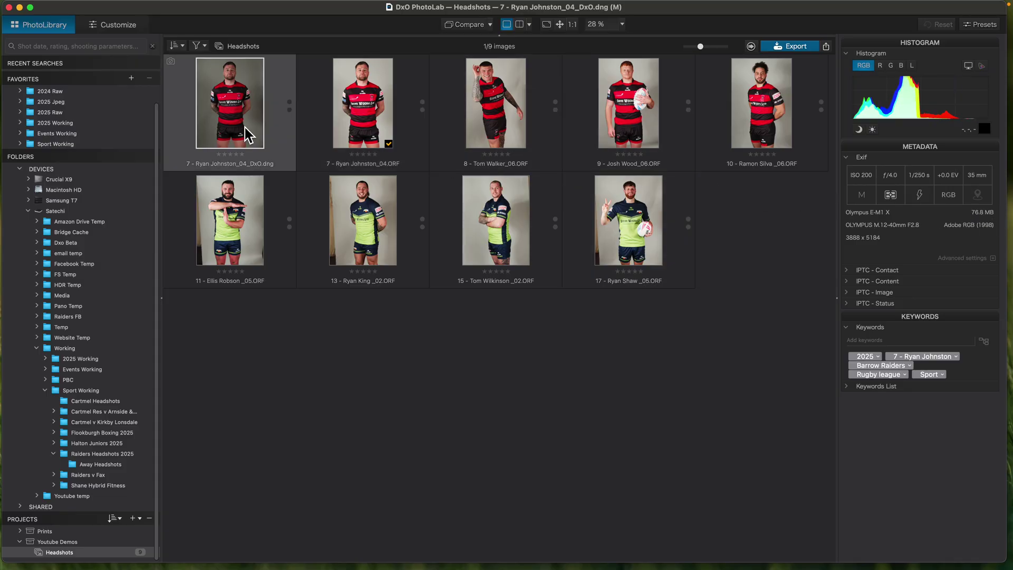
Reset all corrections on the first headshot's ORF original and compare its metadata and file size with the DNG version.
{"action": "left_click", "coordinate": [360, 132]}
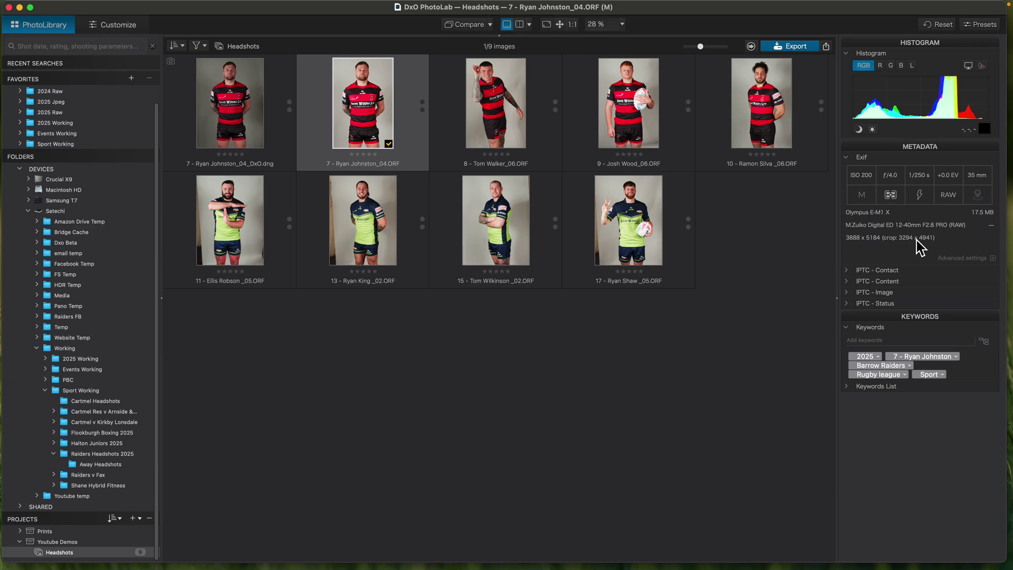
{"action": "left_click", "coordinate": [937, 25]}
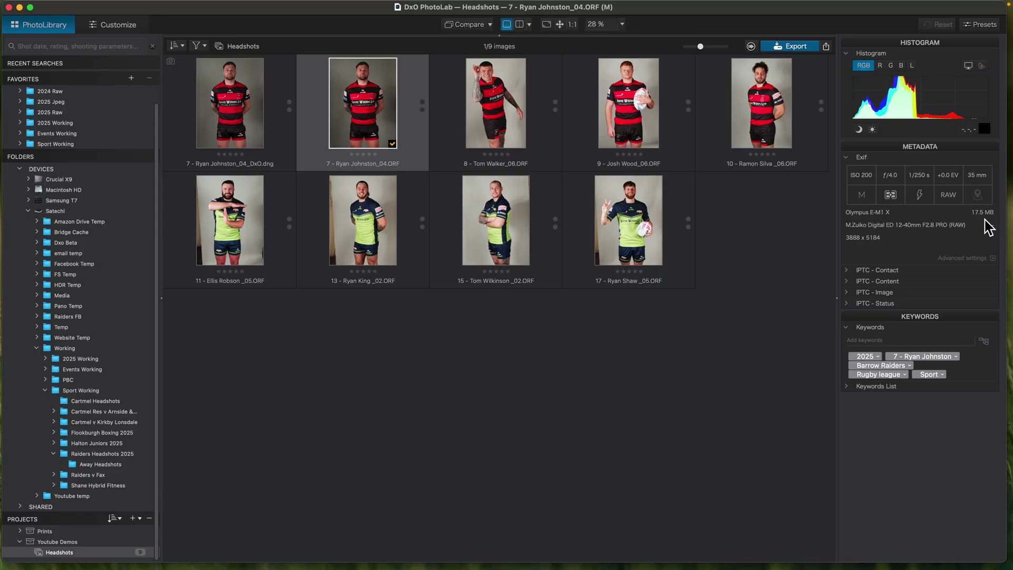
{"action": "left_click", "coordinate": [247, 116]}
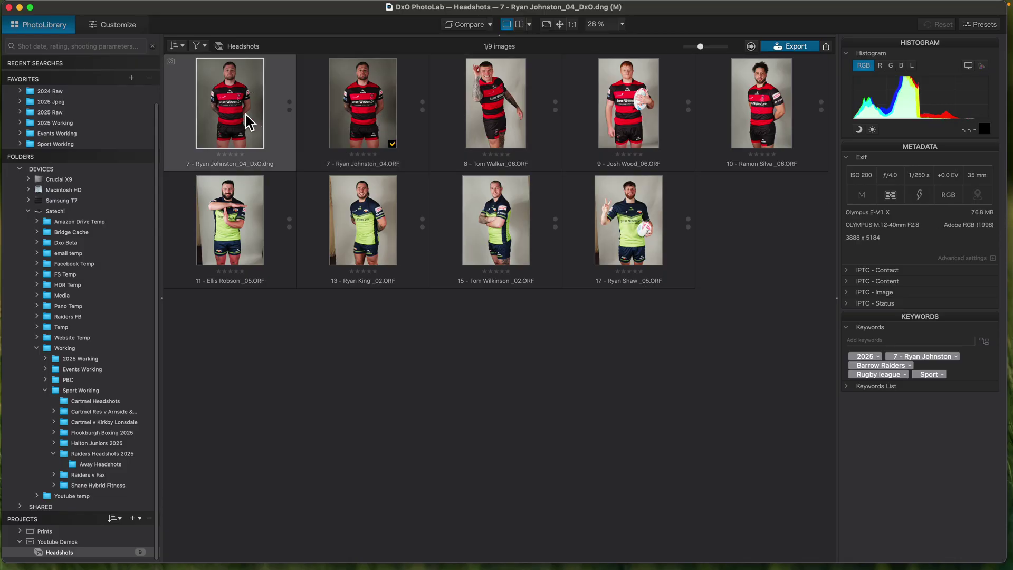
{"action": "mouse_move", "coordinate": [246, 116]}
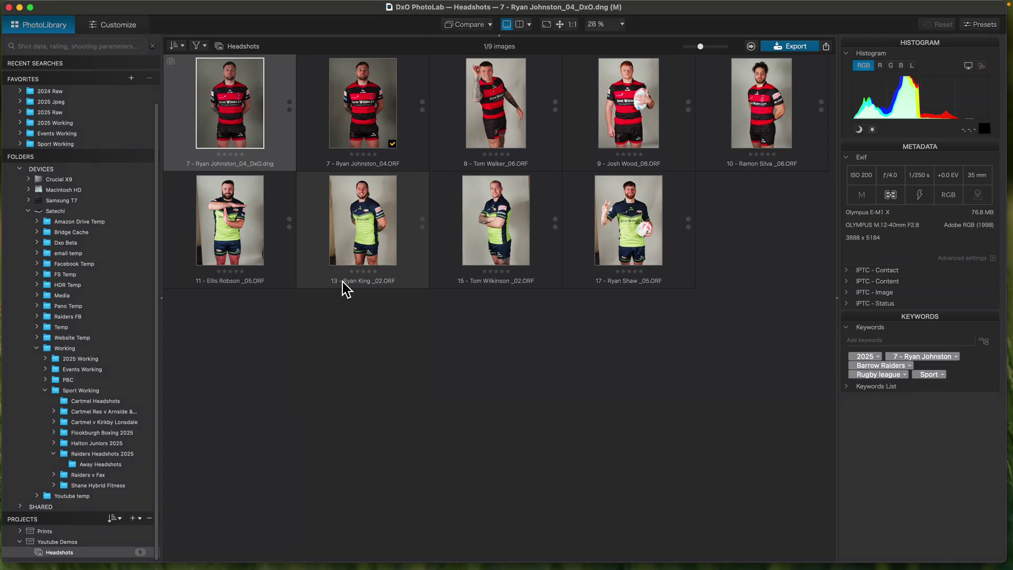
{"action": "left_click", "coordinate": [370, 112]}
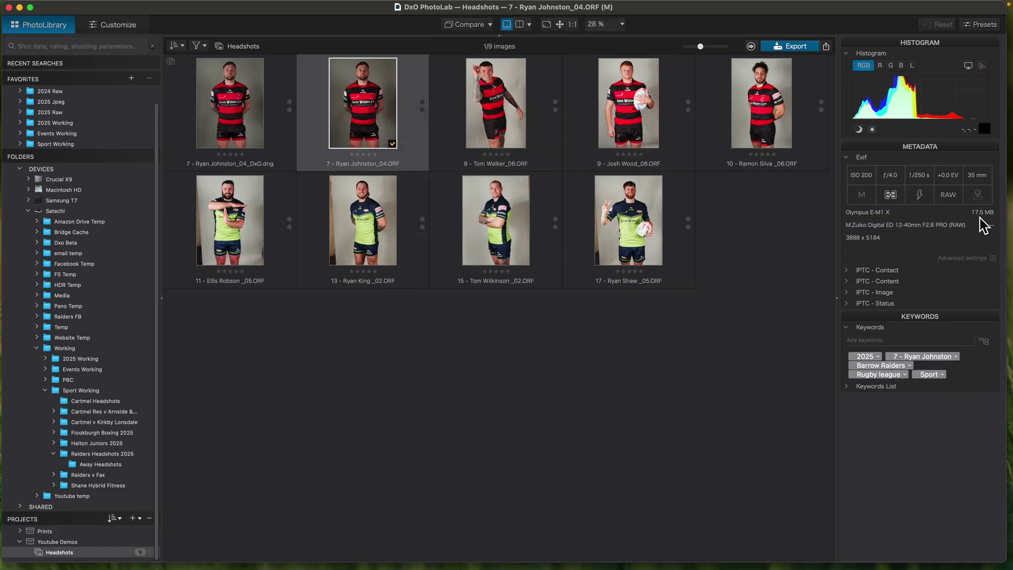
{"action": "left_click", "coordinate": [237, 123]}
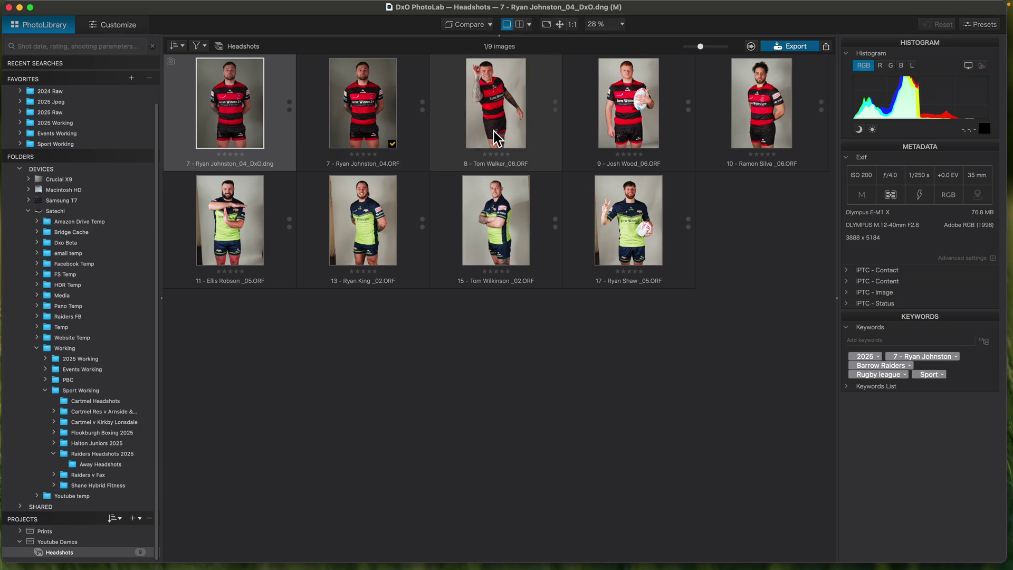
Open headshot number 8 for customizing and add an AI mask for faces as a local adjustment.
{"action": "mouse_move", "coordinate": [496, 139]}
{"action": "left_click", "coordinate": [501, 136]}
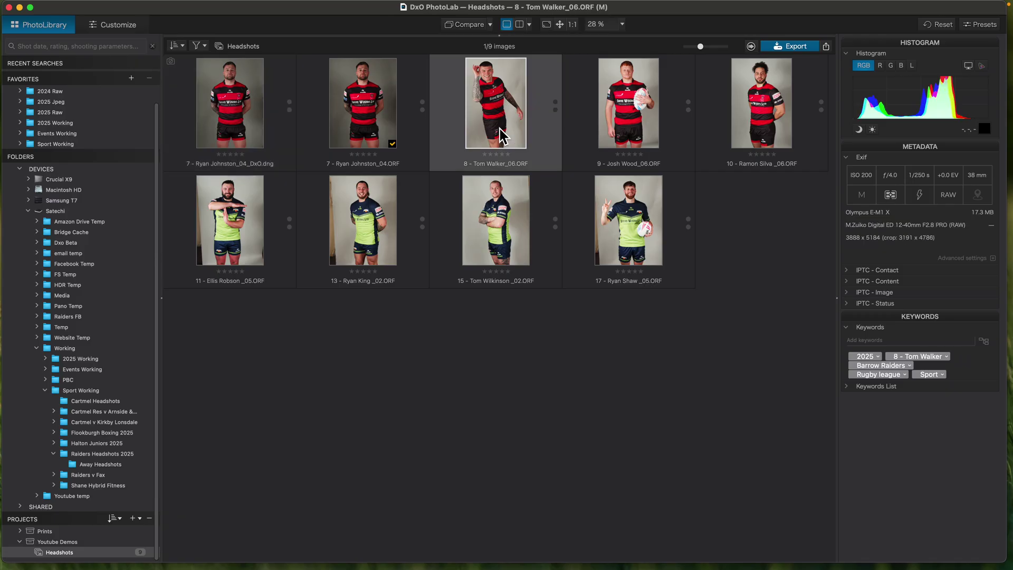
{"action": "double_click", "coordinate": [501, 136]}
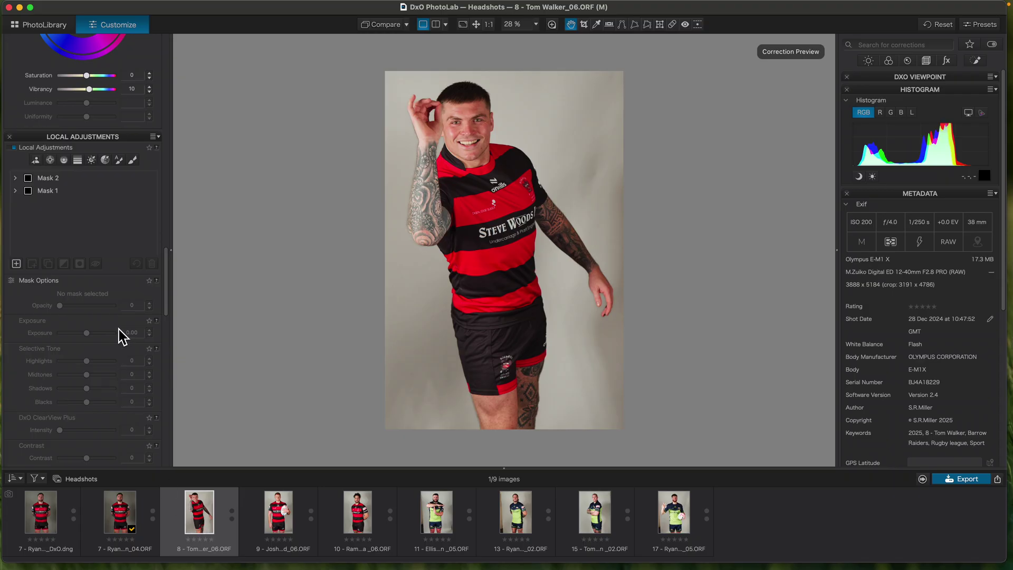
{"action": "left_click", "coordinate": [35, 160]}
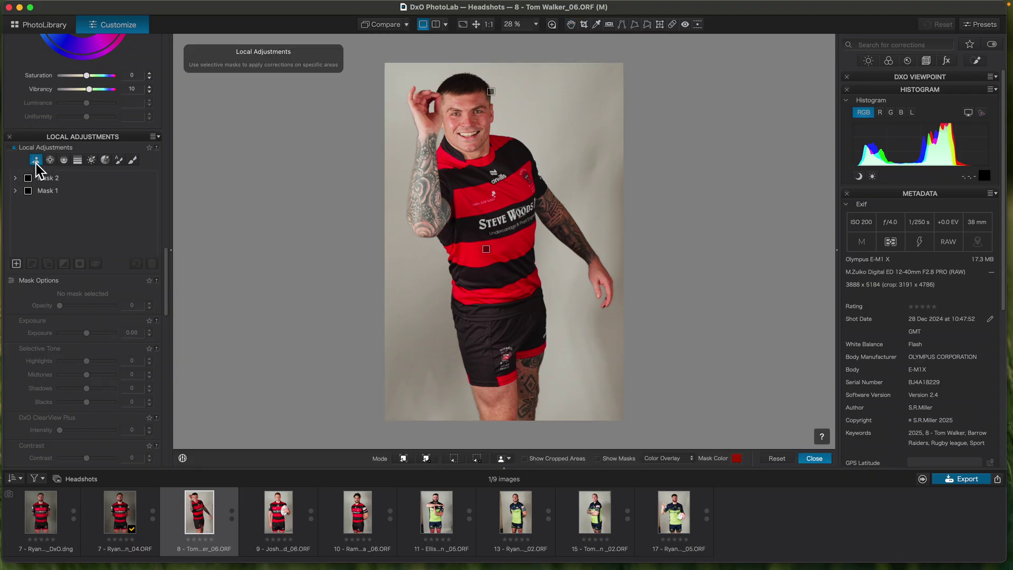
{"action": "left_click", "coordinate": [509, 459]}
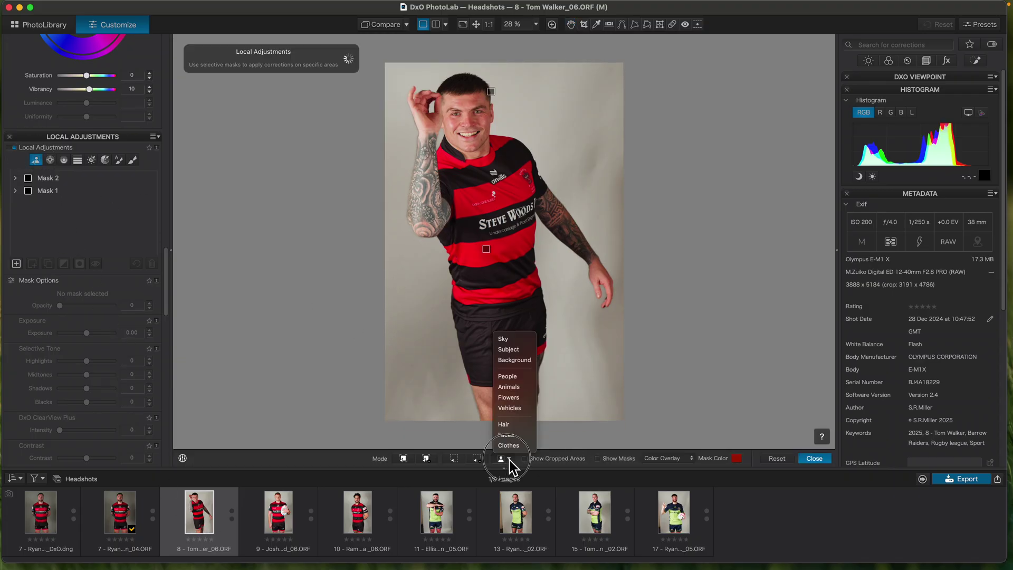
{"action": "left_click", "coordinate": [511, 429]}
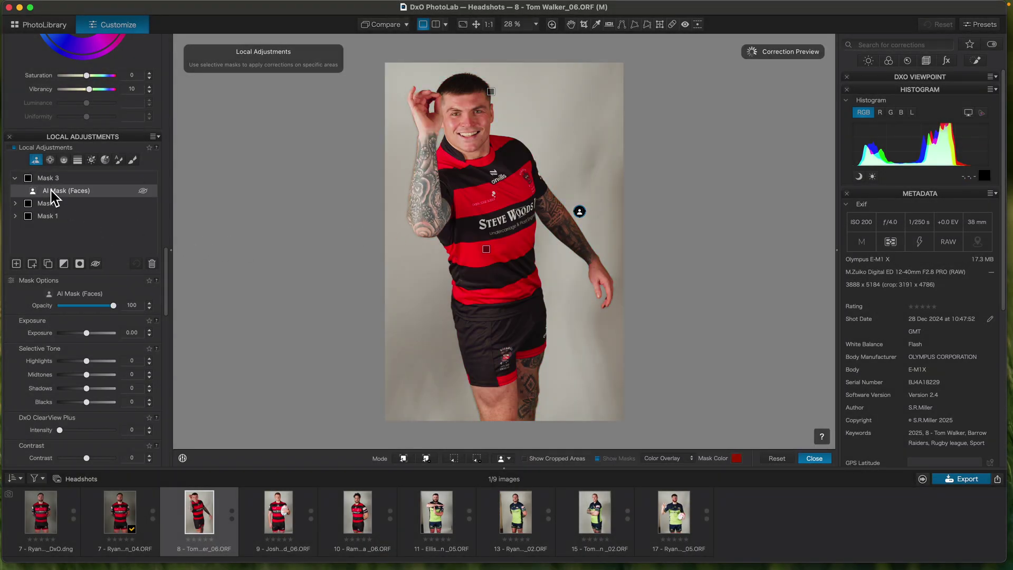
Check the coverage of the Faces mask, Mask 3, and set its microcontrast to -57.
{"action": "left_click", "coordinate": [51, 180]}
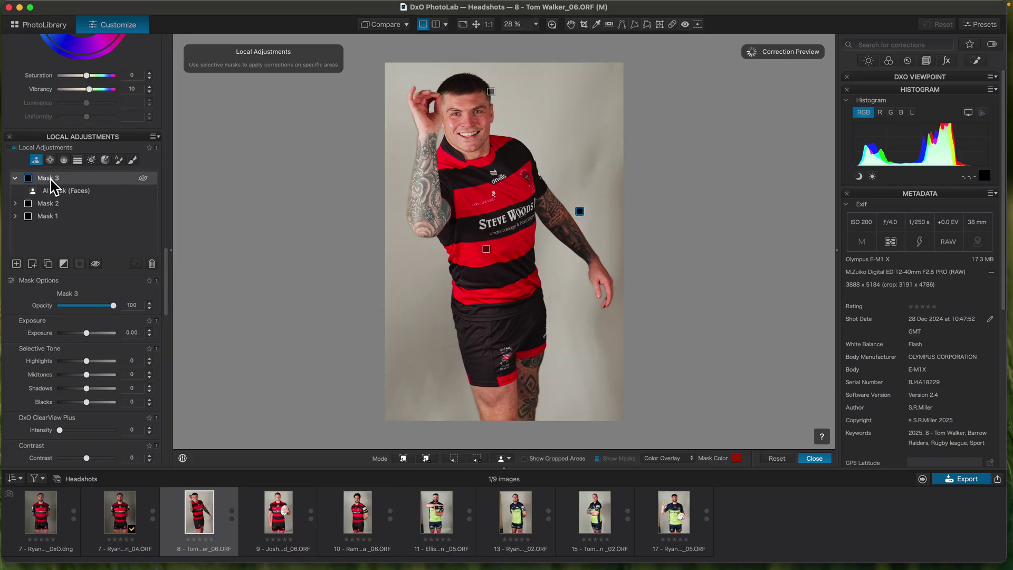
{"action": "mouse_move", "coordinate": [55, 192]}
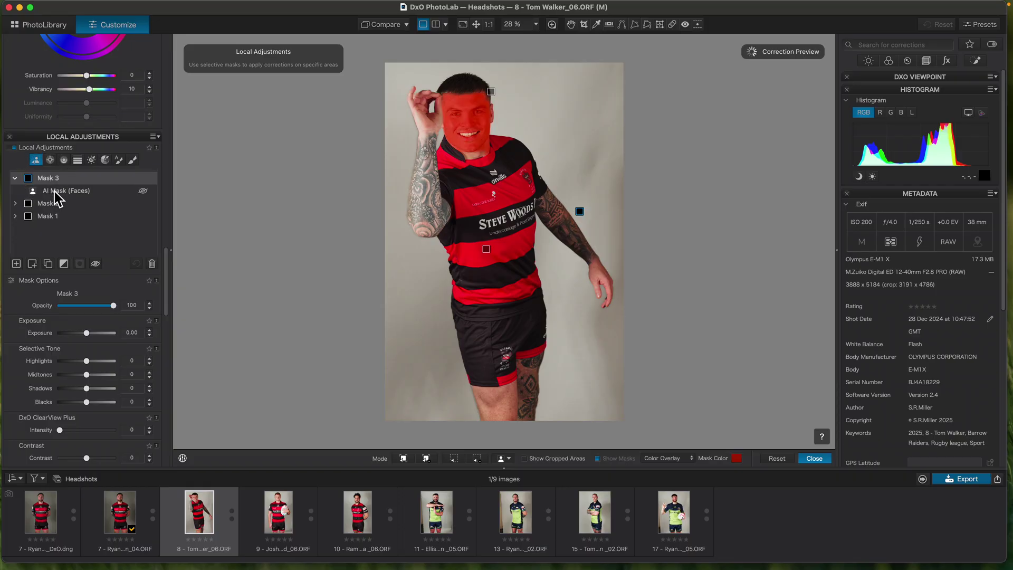
{"action": "key", "text": "super+0"}
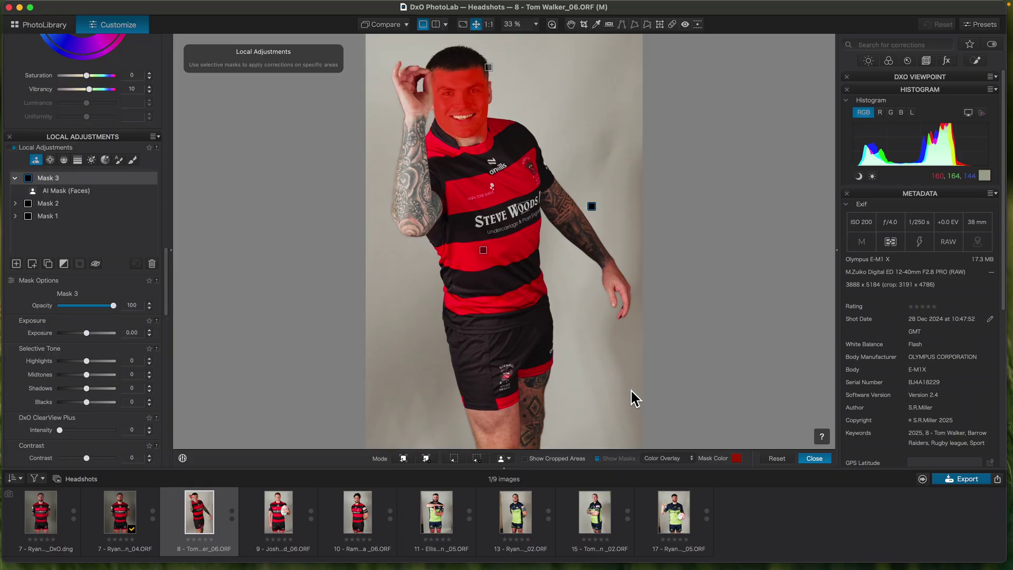
{"action": "scroll", "coordinate": [454, 62], "scroll_direction": "down", "scroll_amount": 2}
{"action": "scroll", "coordinate": [459, 80], "scroll_direction": "up", "scroll_amount": 4}
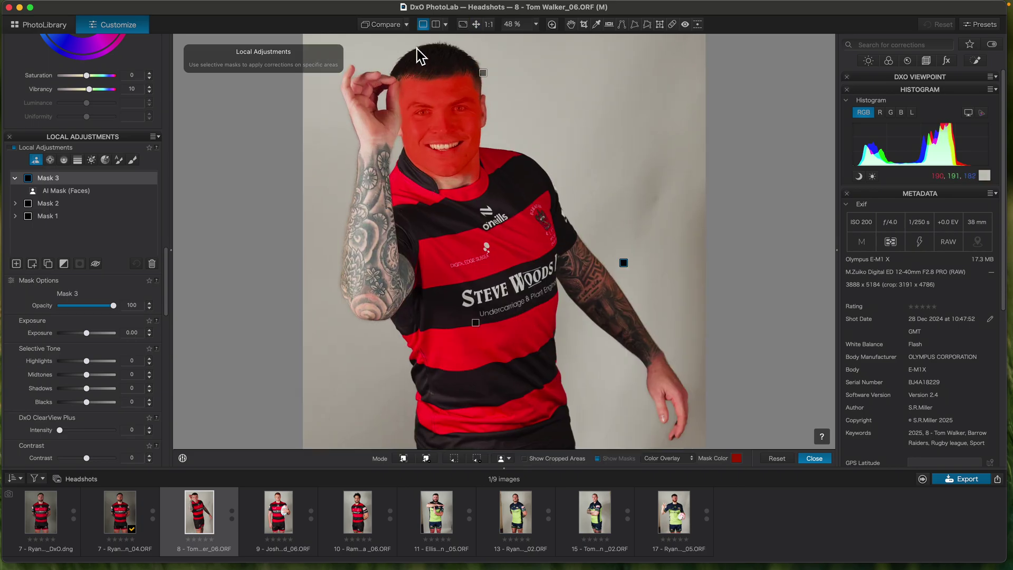
{"action": "scroll", "coordinate": [416, 49], "scroll_direction": "up", "scroll_amount": 3}
{"action": "scroll", "coordinate": [50, 330], "scroll_direction": "down", "scroll_amount": 1}
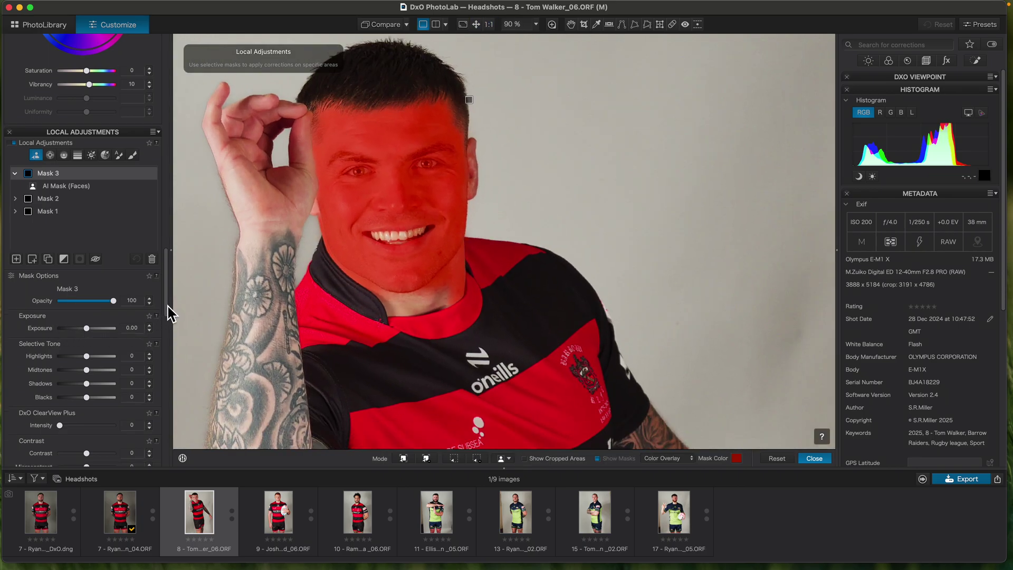
{"action": "scroll", "coordinate": [169, 307], "scroll_direction": "down", "scroll_amount": 5}
{"action": "left_click", "coordinate": [87, 231]}
{"action": "left_click_drag", "start_coordinate": [87, 231], "coordinate": [77, 234]}
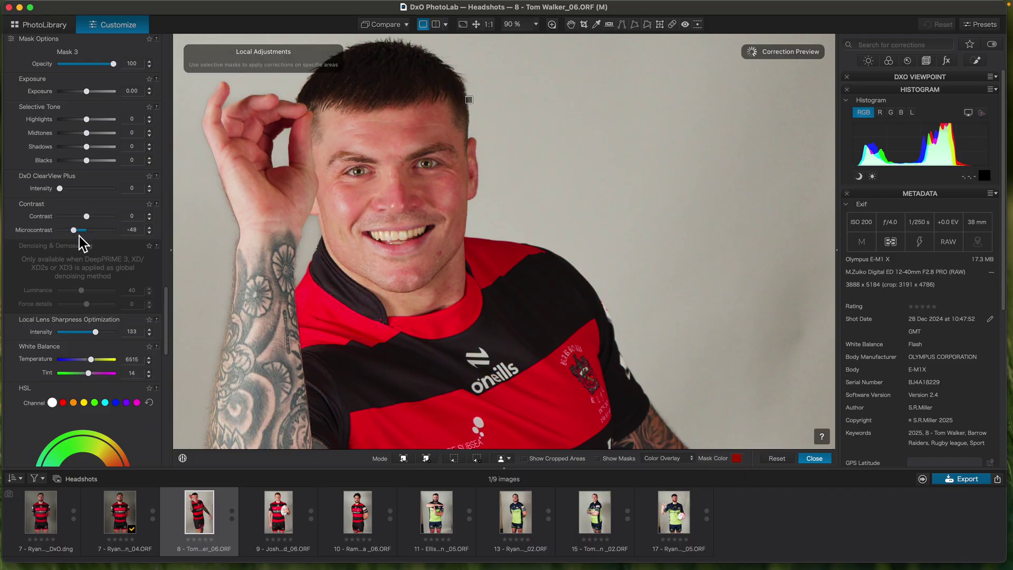
{"action": "left_click_drag", "start_coordinate": [78, 235], "coordinate": [73, 236]}
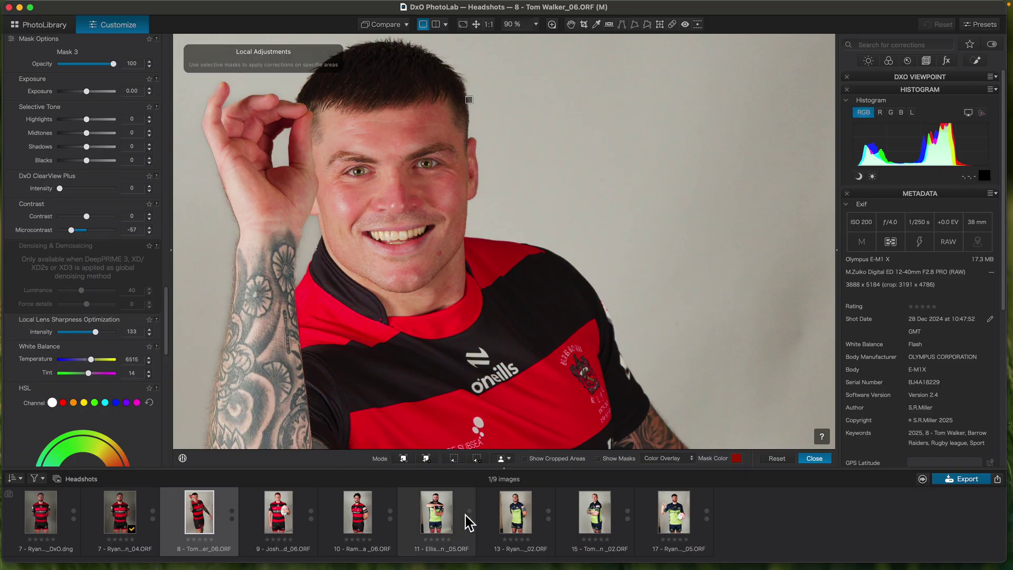
Add an AI mask for the player's hair and set its shadows to 16.
{"action": "left_click", "coordinate": [508, 459]}
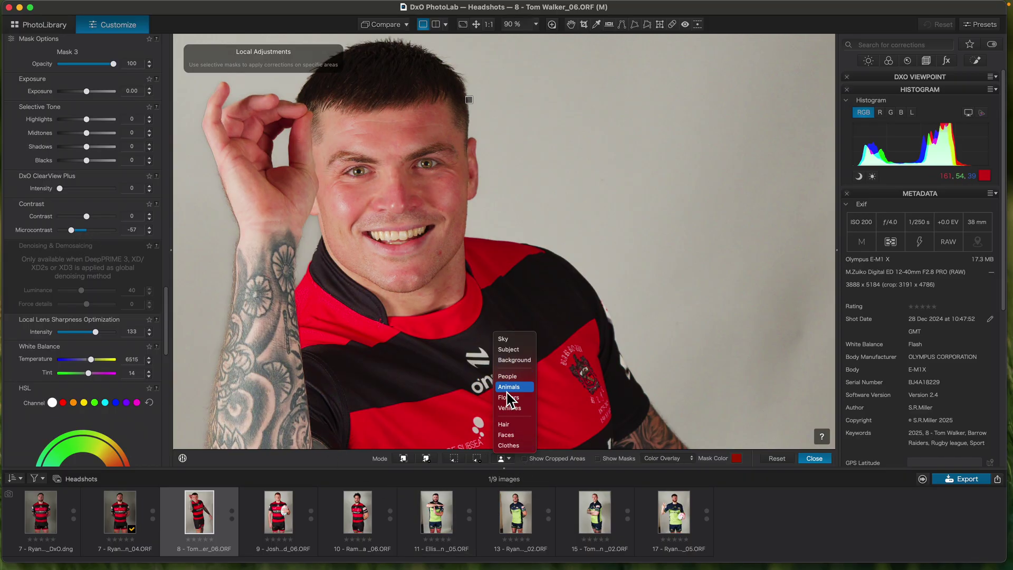
{"action": "left_click", "coordinate": [505, 425]}
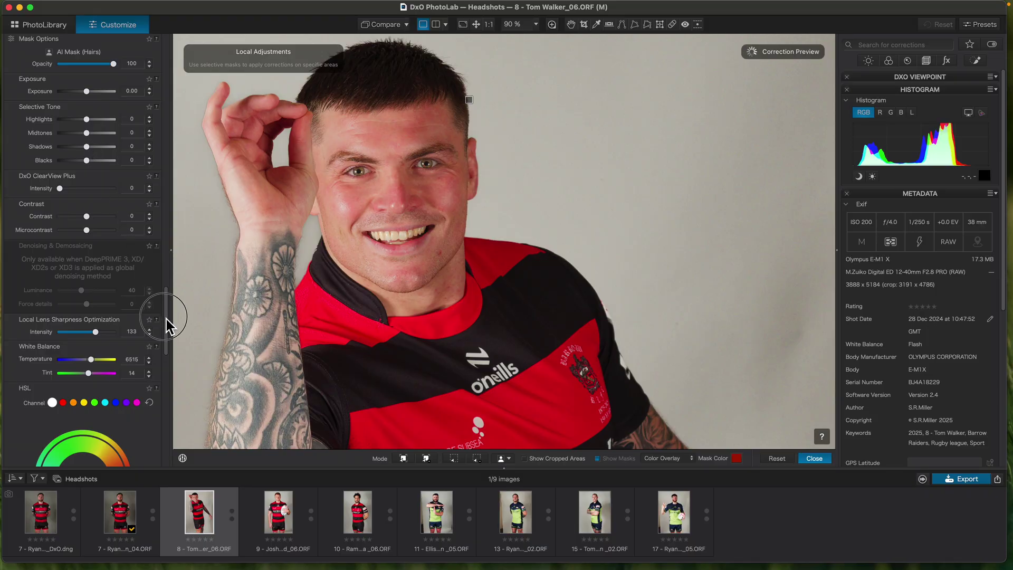
{"action": "mouse_move", "coordinate": [170, 301]}
{"action": "left_mouse_down"}
{"action": "mouse_move", "coordinate": [174, 245]}
{"action": "mouse_move", "coordinate": [174, 294]}
{"action": "left_mouse_up"}
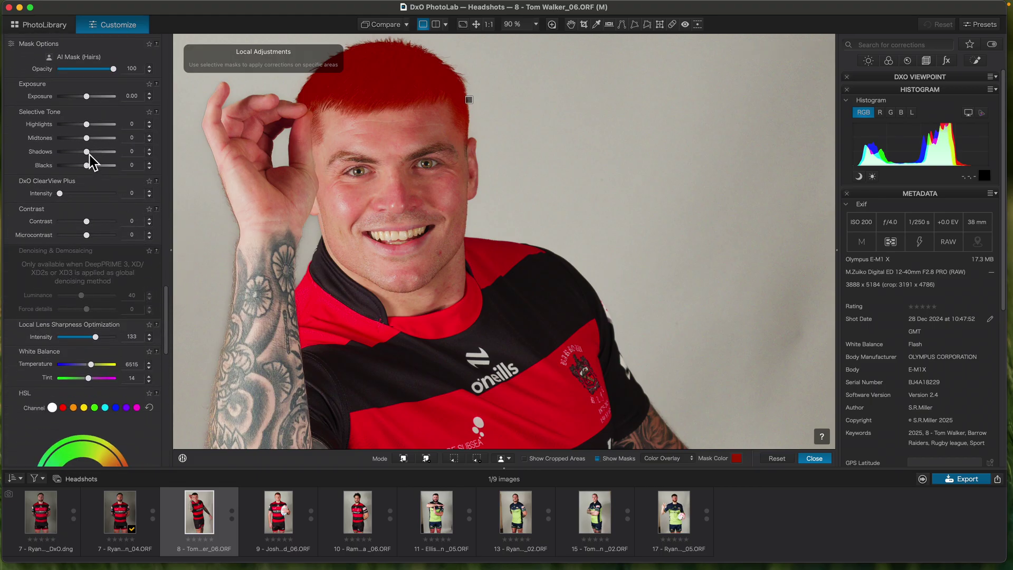
{"action": "left_click_drag", "start_coordinate": [90, 154], "coordinate": [95, 155]}
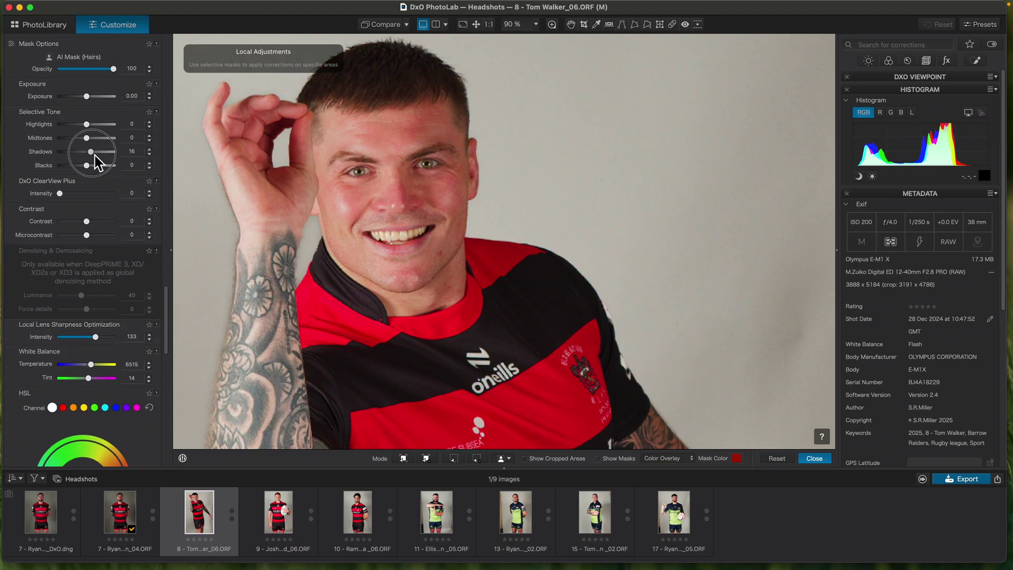
{"action": "scroll", "coordinate": [477, 406], "scroll_direction": "down", "scroll_amount": 1}
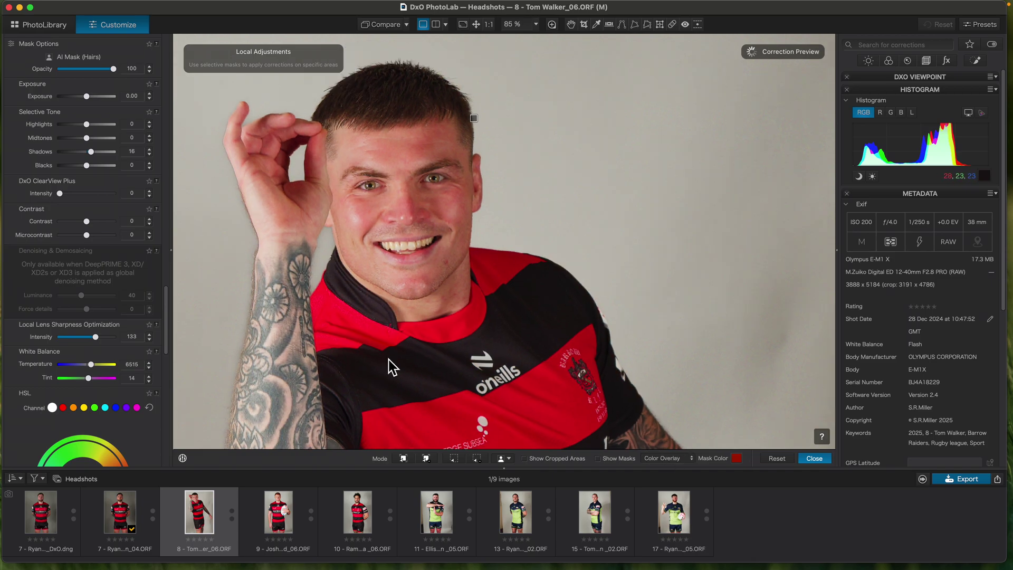
{"action": "scroll", "coordinate": [420, 369], "scroll_direction": "down", "scroll_amount": 5}
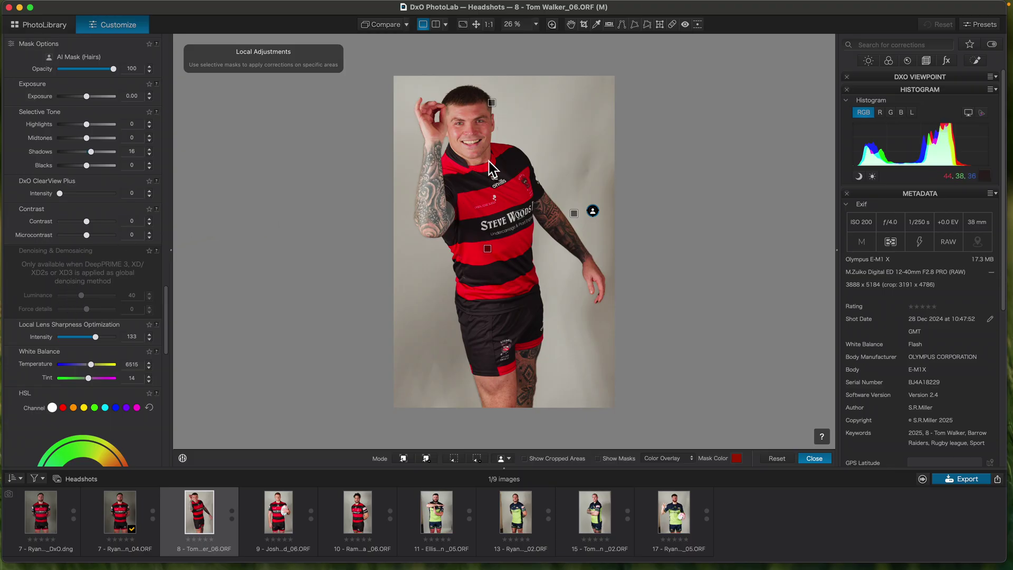
Add an AI mask for the player's clothes.
{"action": "left_click", "coordinate": [505, 459]}
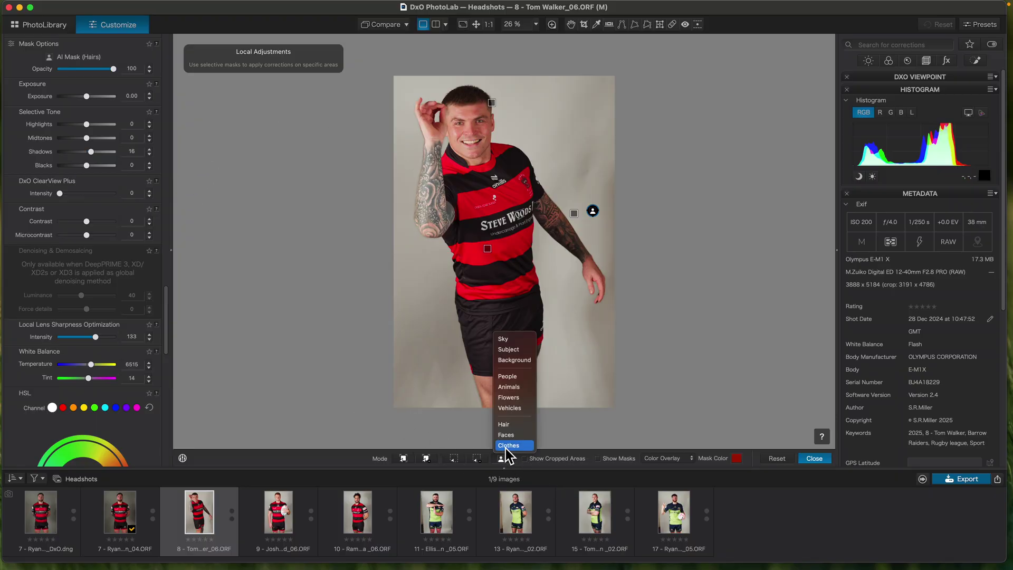
{"action": "left_click", "coordinate": [507, 446]}
{"action": "left_click_drag", "start_coordinate": [168, 336], "coordinate": [166, 315]}
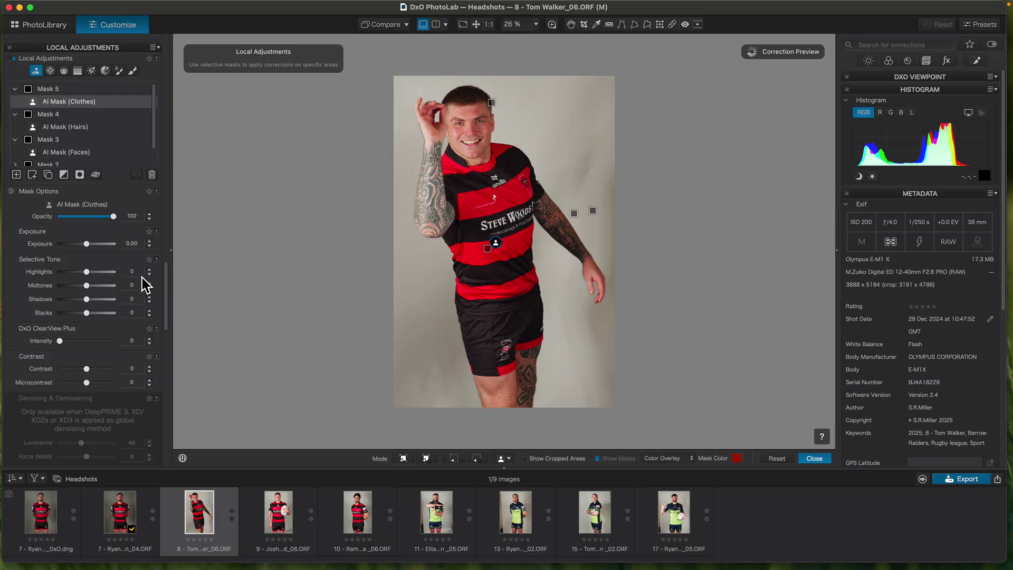
On the Clothes mask, Mask 5, shift the hue of the HSL red channel to green.
{"action": "left_click", "coordinate": [54, 93]}
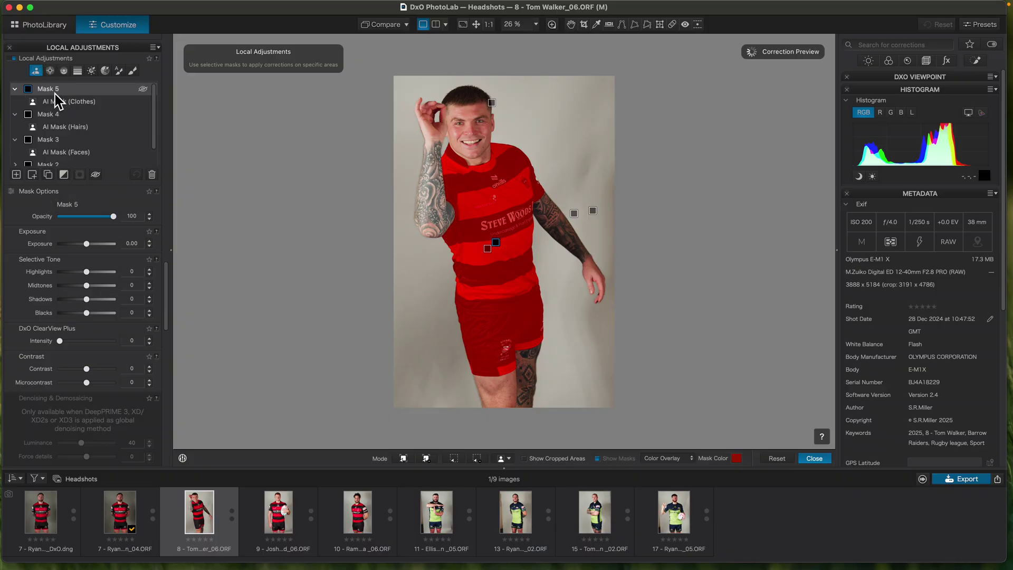
{"action": "scroll", "coordinate": [156, 159], "scroll_direction": "down", "scroll_amount": 2}
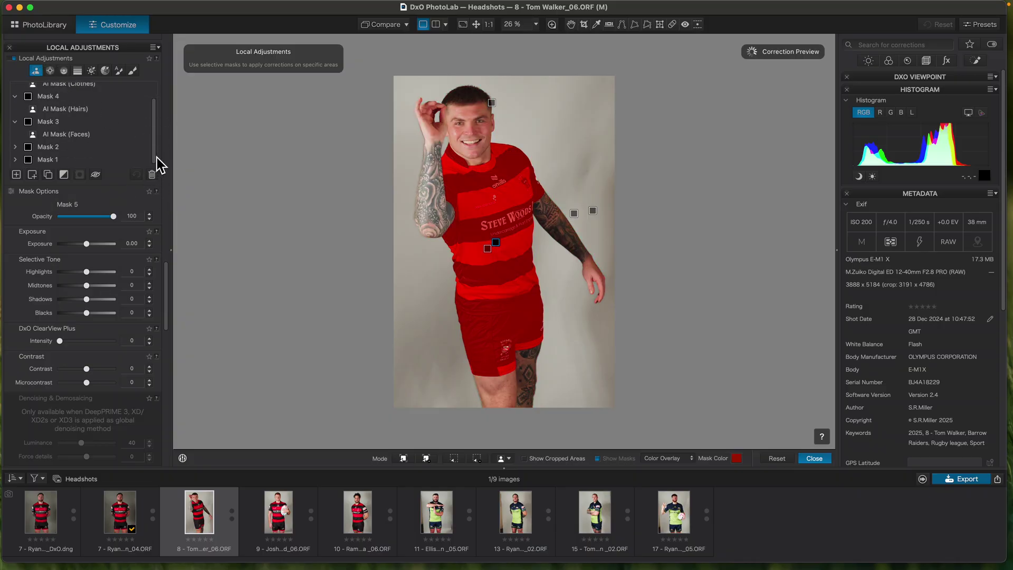
{"action": "scroll", "coordinate": [169, 338], "scroll_direction": "down", "scroll_amount": 15}
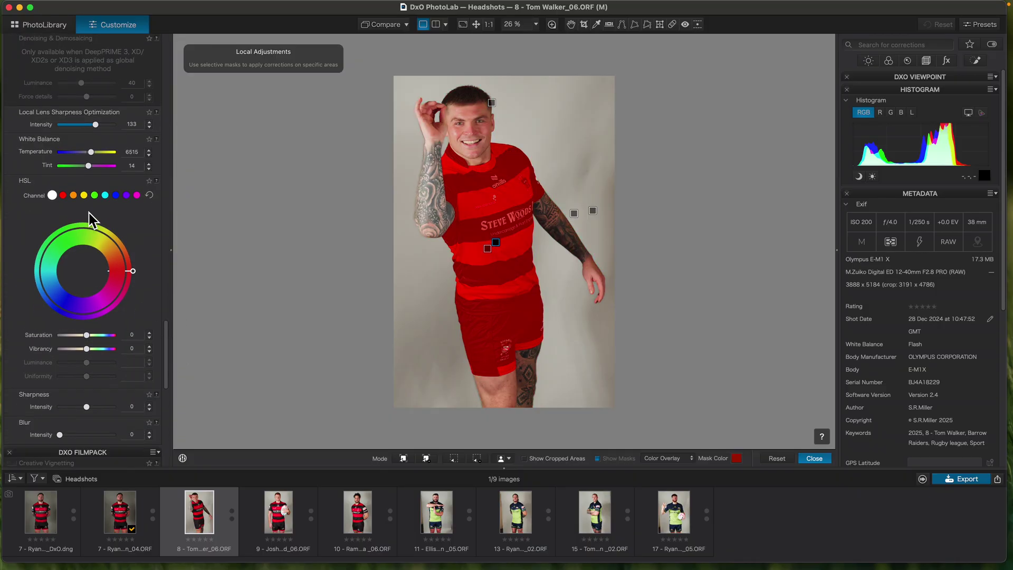
{"action": "left_click", "coordinate": [63, 196]}
{"action": "left_click_drag", "start_coordinate": [135, 273], "coordinate": [63, 242]}
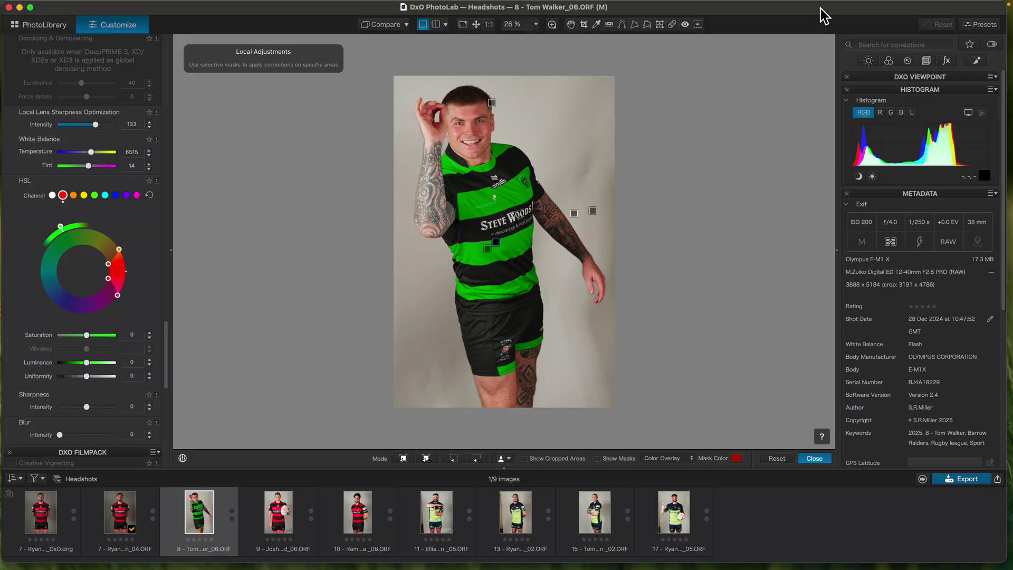
{"action": "mouse_move", "coordinate": [826, 4]}
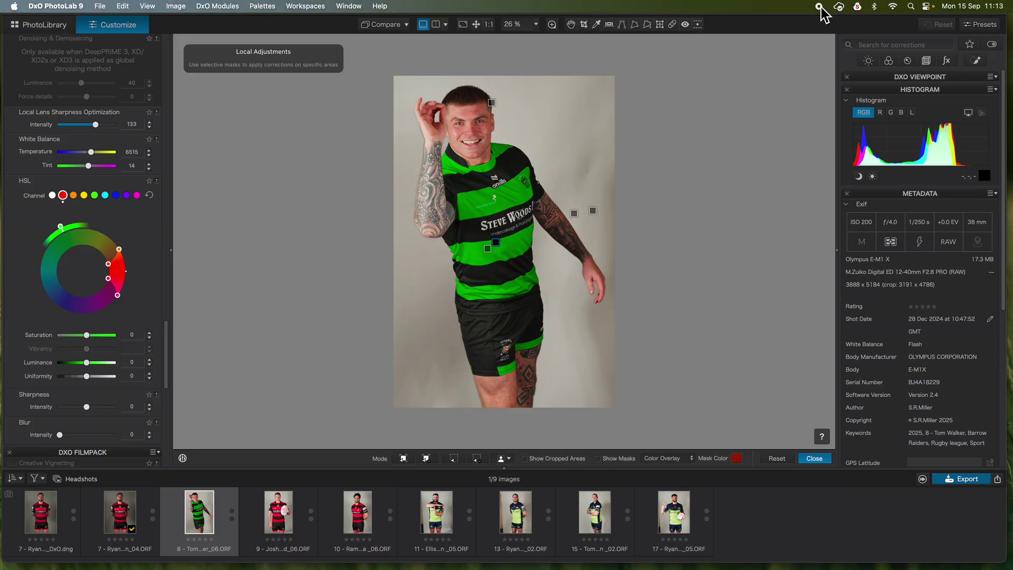